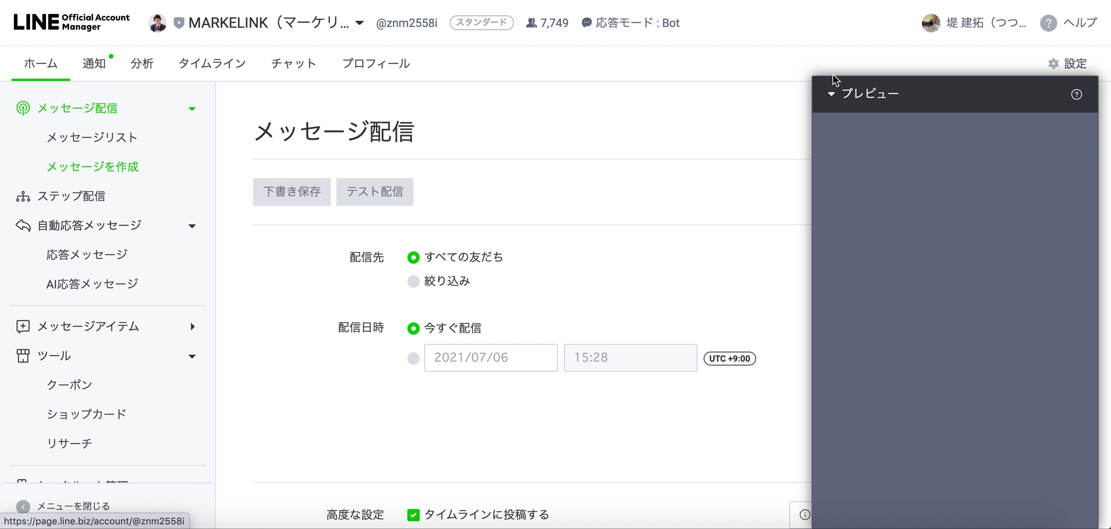
Collapse the message preview.
{"action": "left_click", "coordinate": [842, 106]}
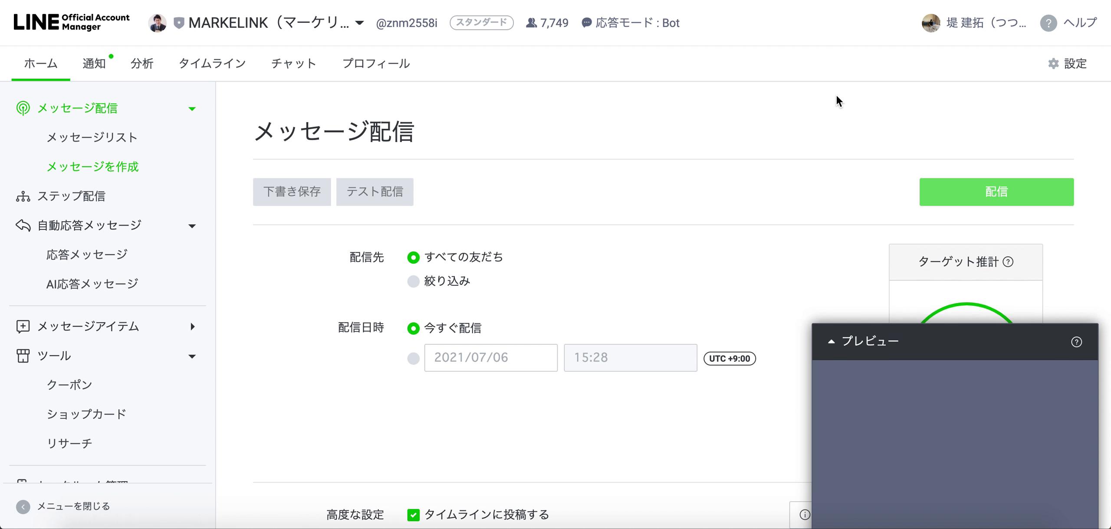
{"action": "scroll", "coordinate": [817, 226], "scroll_direction": "down", "scroll_amount": 2}
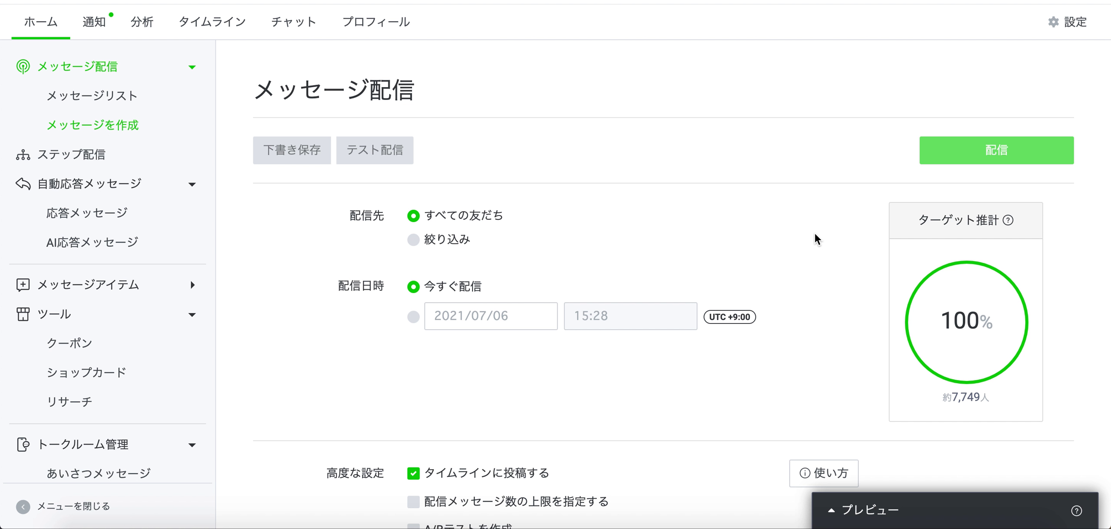
{"action": "scroll", "coordinate": [532, 158], "scroll_direction": "down", "scroll_amount": 3}
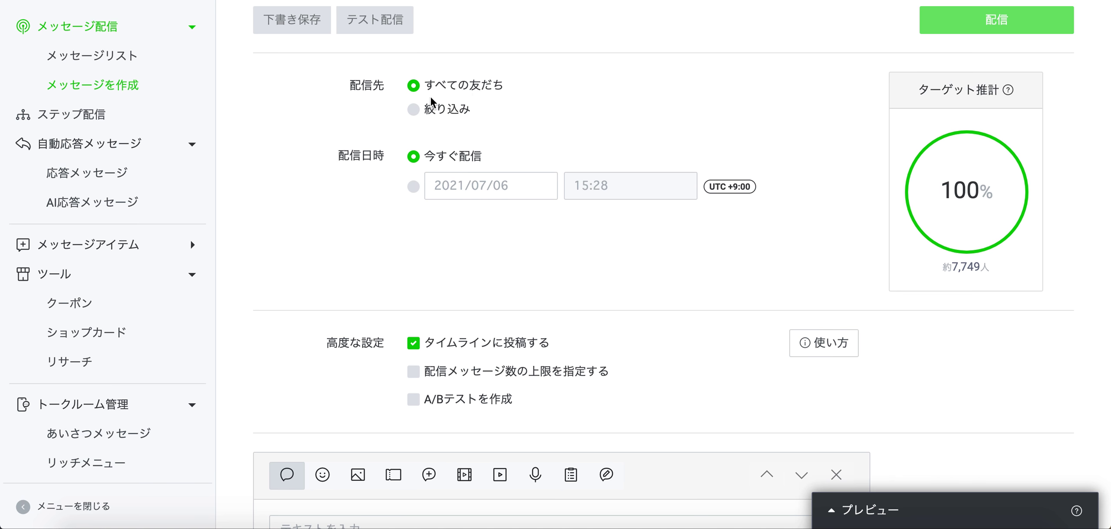
Try the 絞り込み recipient option to see its targeting filters, and set the recipients back to すべての友だち.
{"action": "left_click", "coordinate": [414, 111]}
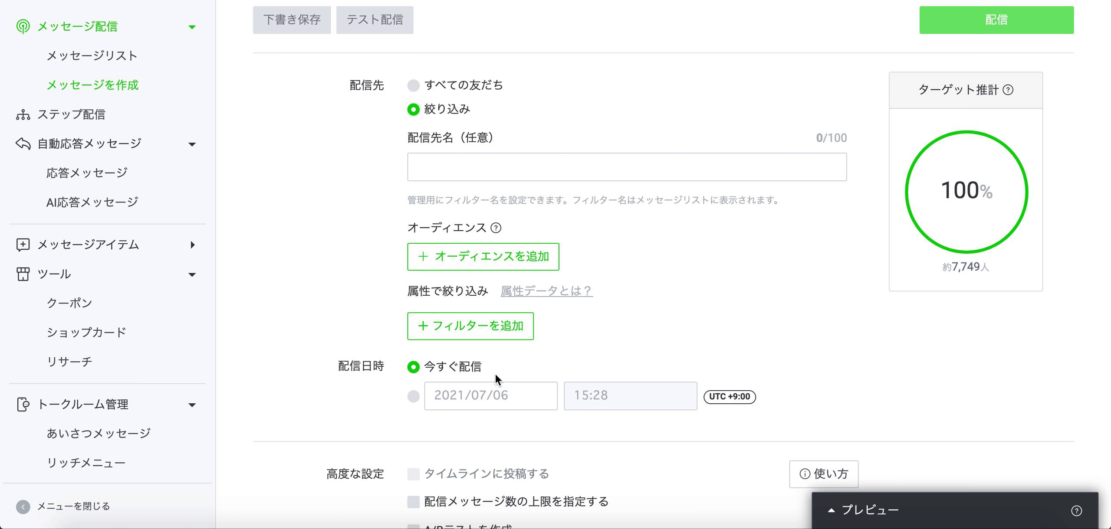
{"action": "left_click", "coordinate": [413, 85]}
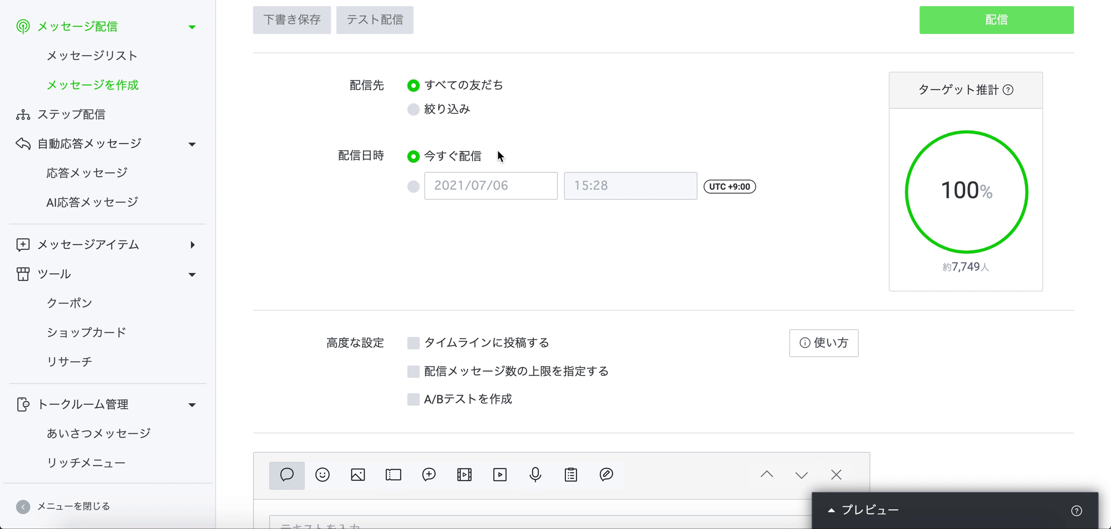
Try the scheduled delivery option with its date field, and set the delivery timing back to 今すぐ配信.
{"action": "left_click", "coordinate": [413, 187]}
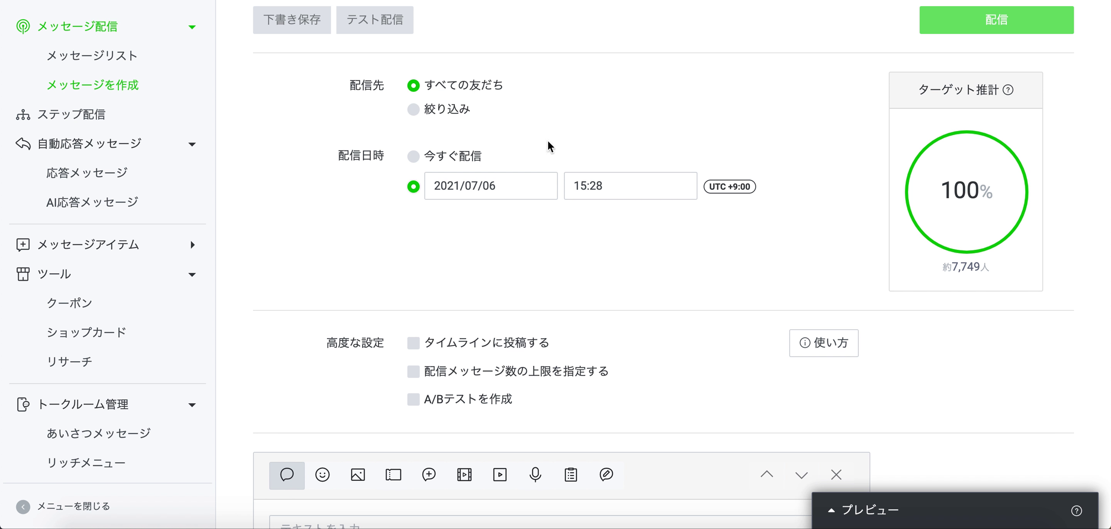
{"action": "left_click", "coordinate": [413, 155]}
{"action": "left_click", "coordinate": [413, 187]}
{"action": "left_click", "coordinate": [512, 193]}
{"action": "double_click", "coordinate": [513, 192]}
{"action": "left_click", "coordinate": [636, 224]}
{"action": "left_click", "coordinate": [413, 157]}
Enable タイムラインに投稿する in the advanced settings.
{"action": "scroll", "coordinate": [536, 220], "scroll_direction": "down", "scroll_amount": 7}
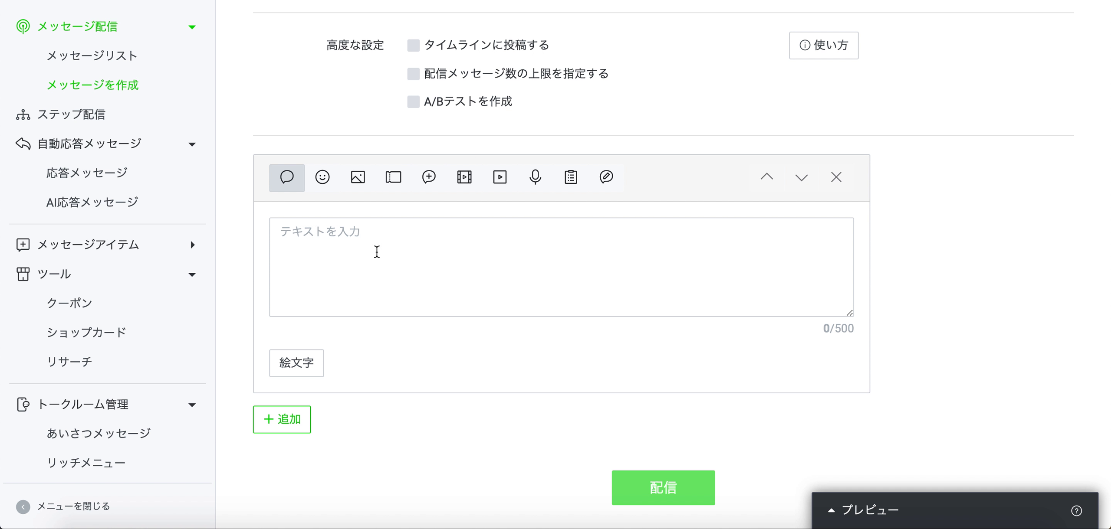
{"action": "left_click", "coordinate": [345, 237]}
{"action": "left_click", "coordinate": [411, 45]}
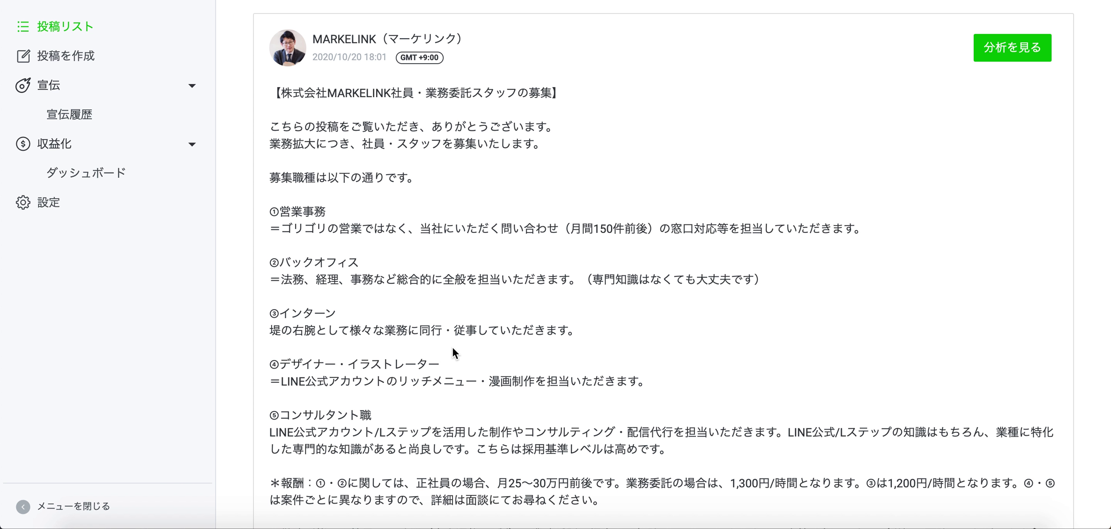
Look through the existing recruitment post on the timeline, and turn off タイムラインに投稿する for the message.
{"action": "scroll", "coordinate": [666, 195], "scroll_direction": "down", "scroll_amount": 7}
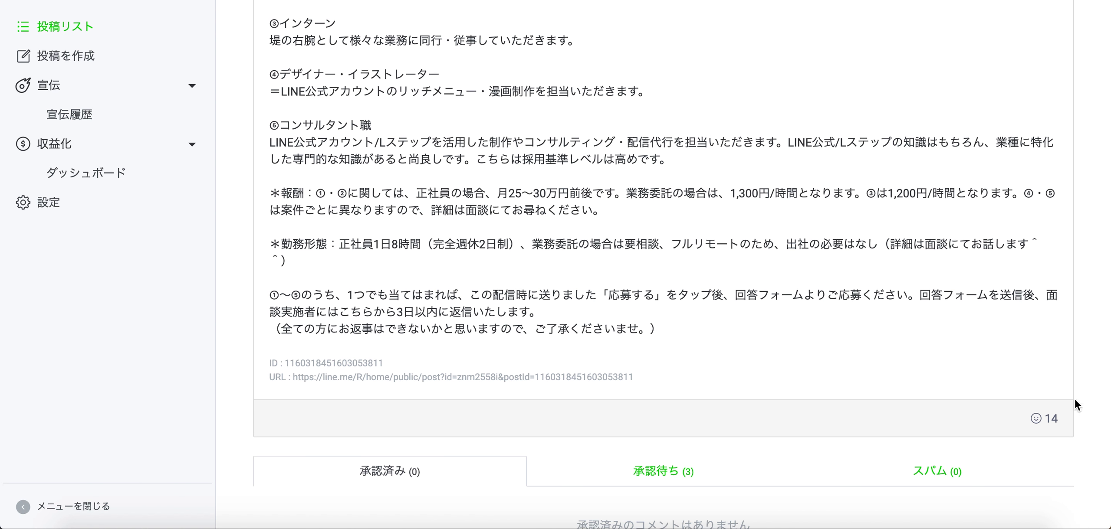
{"action": "scroll", "coordinate": [735, 246], "scroll_direction": "up", "scroll_amount": 2}
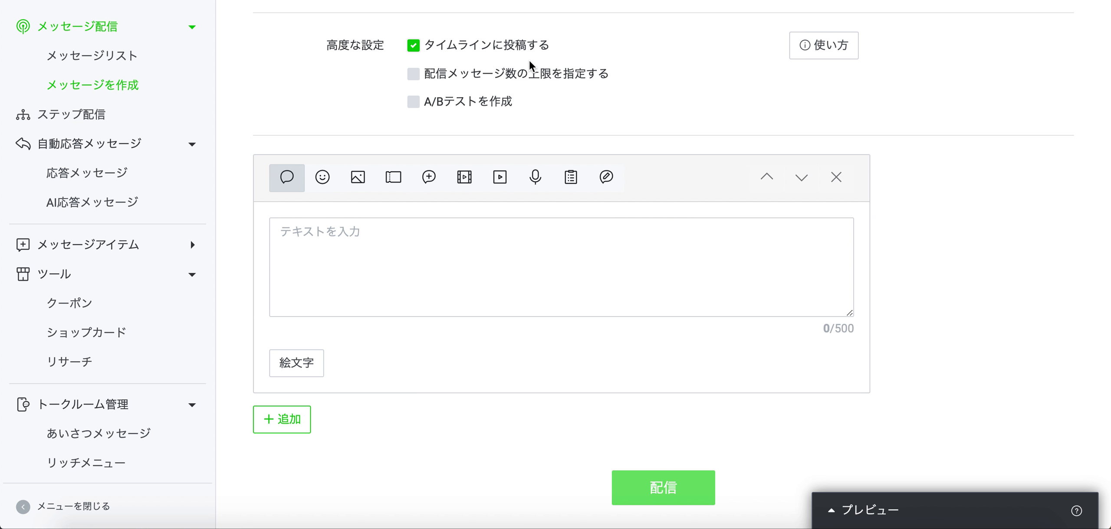
{"action": "scroll", "coordinate": [528, 59], "scroll_direction": "up", "scroll_amount": 3}
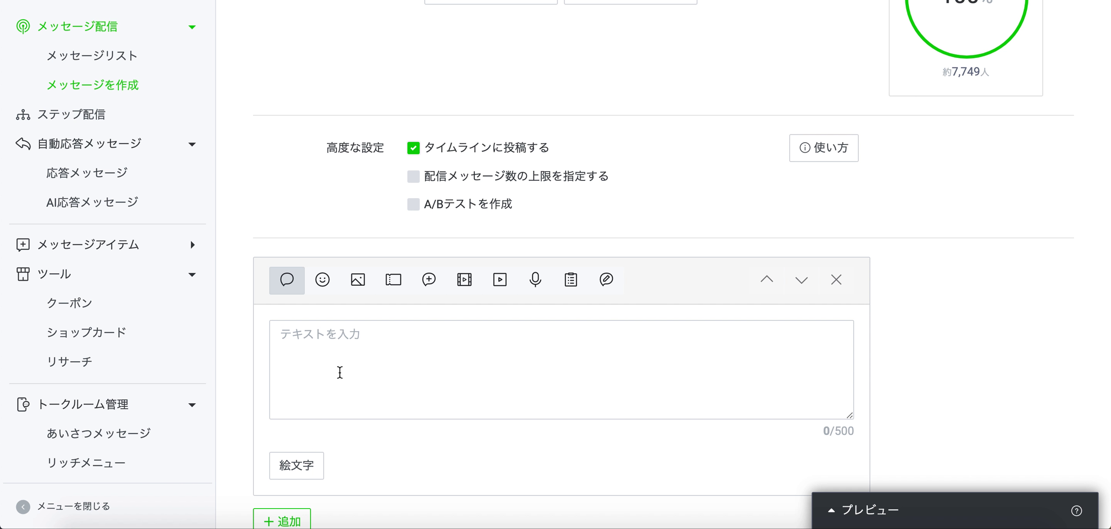
{"action": "left_click", "coordinate": [414, 150]}
Enable 配信メッセージ数の上限を指定する with a limit of 1 message and check the target estimate.
{"action": "left_click", "coordinate": [415, 177]}
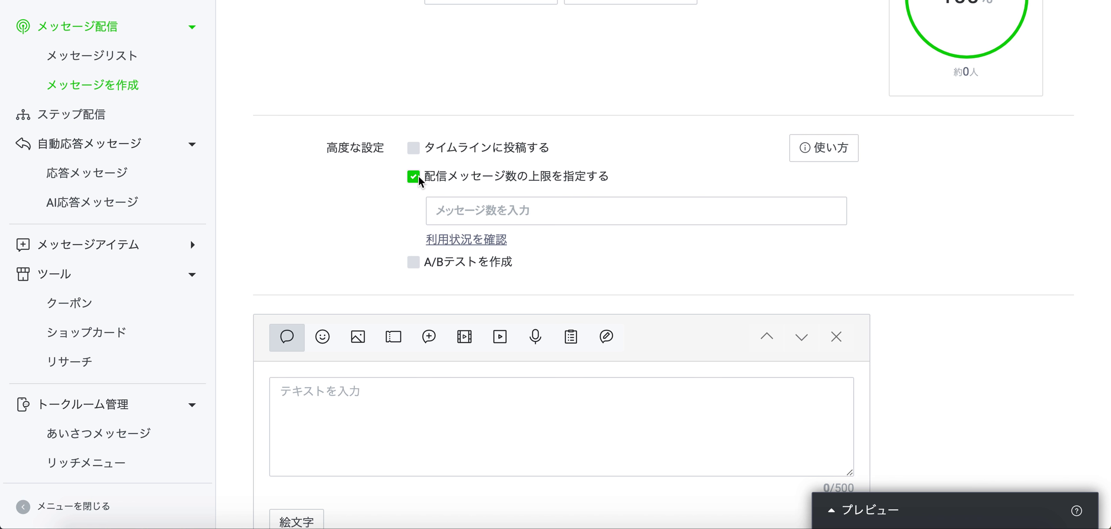
{"action": "scroll", "coordinate": [701, 143], "scroll_direction": "up", "scroll_amount": 6}
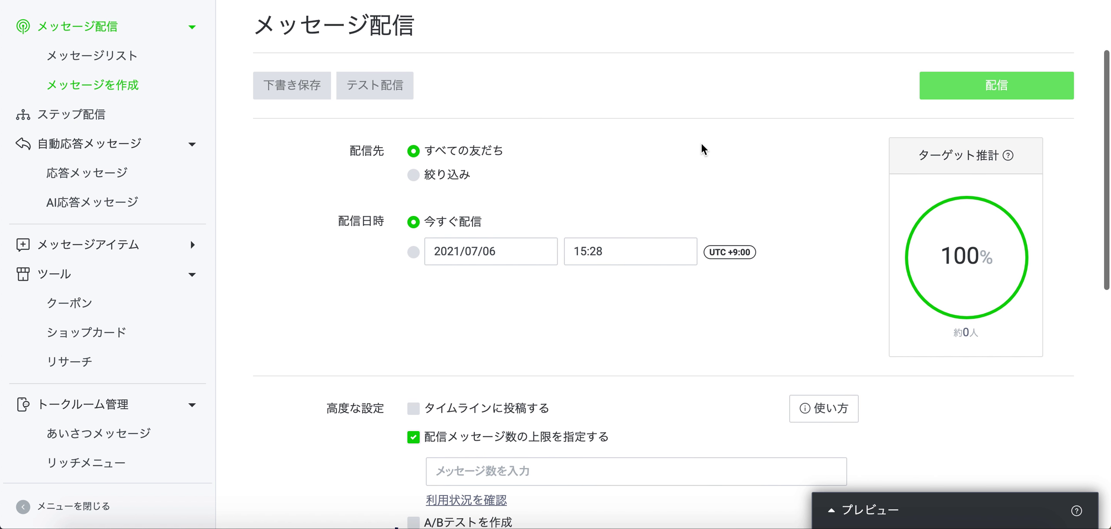
{"action": "scroll", "coordinate": [434, 116], "scroll_direction": "up", "scroll_amount": 3}
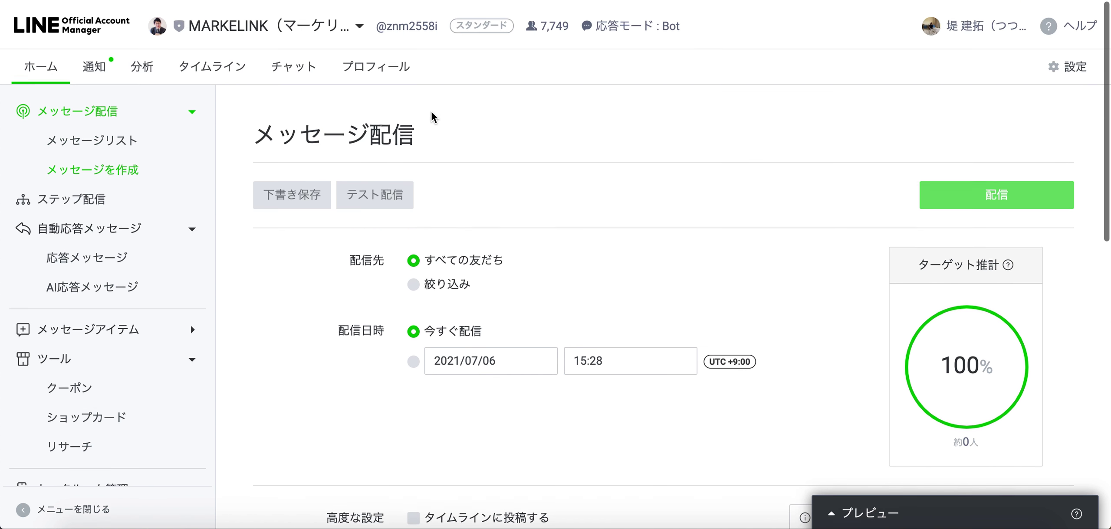
{"action": "scroll", "coordinate": [533, 104], "scroll_direction": "down", "scroll_amount": 10}
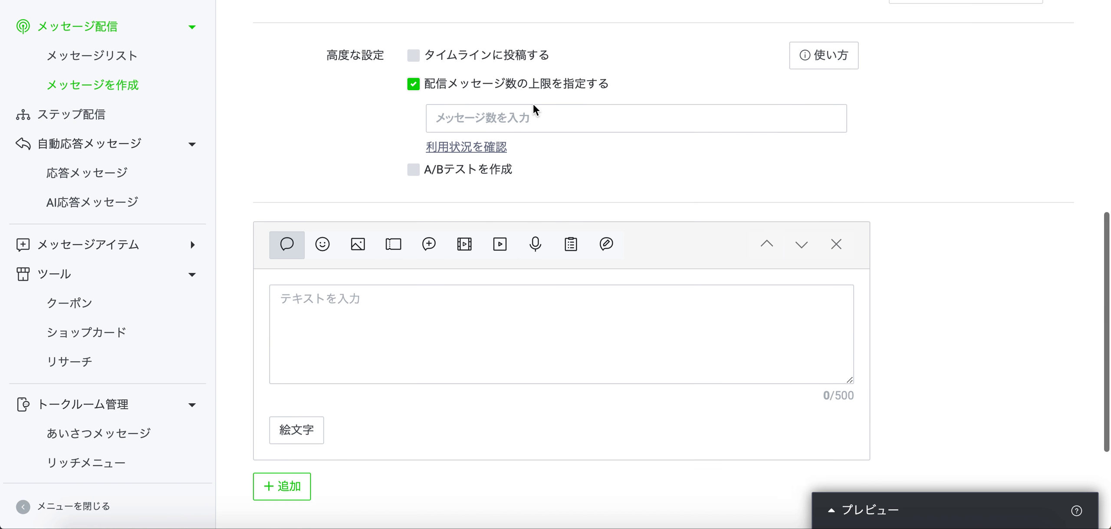
{"action": "left_click", "coordinate": [479, 142]}
{"action": "type", "text": "1"}
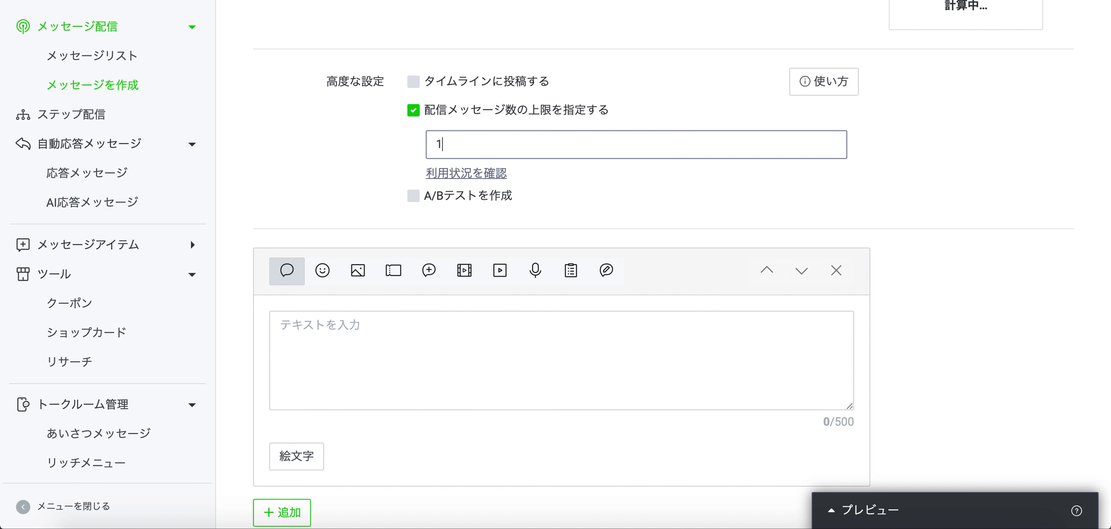
{"action": "left_click", "coordinate": [764, 173]}
{"action": "scroll", "coordinate": [807, 155], "scroll_direction": "up", "scroll_amount": 3}
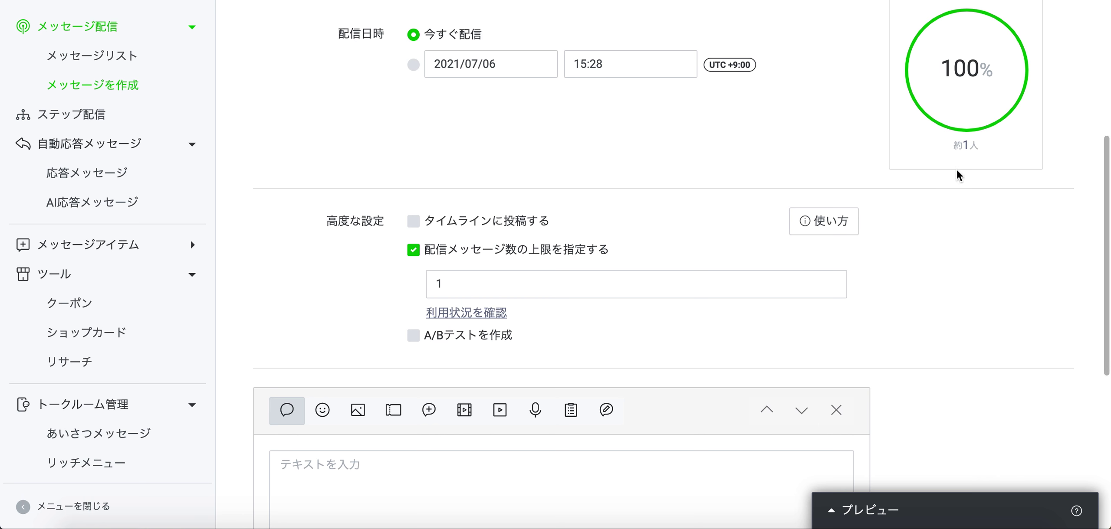
{"action": "scroll", "coordinate": [969, 143], "scroll_direction": "up", "scroll_amount": 1}
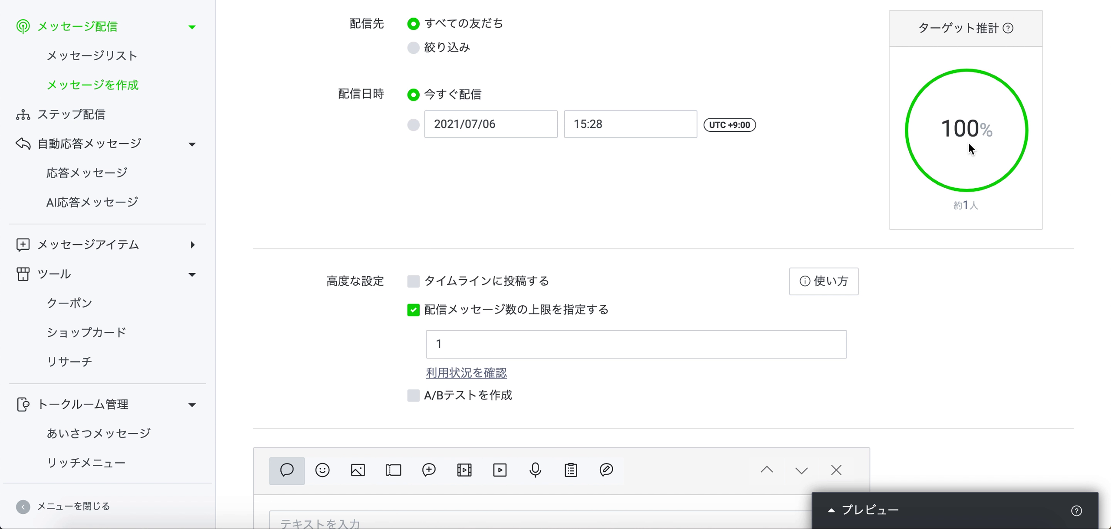
Clear the message limit value and turn off 配信メッセージ数の上限を指定する.
{"action": "left_click", "coordinate": [468, 344]}
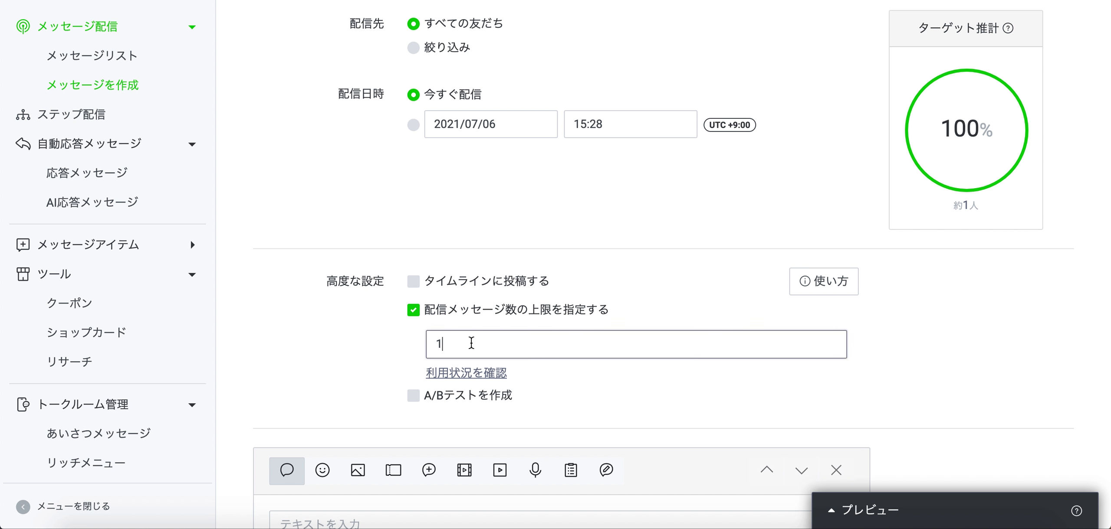
{"action": "type", "text": "0"}
{"action": "key", "text": "BackSpace"}
{"action": "key", "text": "BackSpace"}
{"action": "left_click", "coordinate": [412, 311]}
Try the A/Bテストを作成 option, review its test target and variation settings, and turn it off again.
{"action": "scroll", "coordinate": [477, 288], "scroll_direction": "down", "scroll_amount": 2}
{"action": "left_click", "coordinate": [414, 243]}
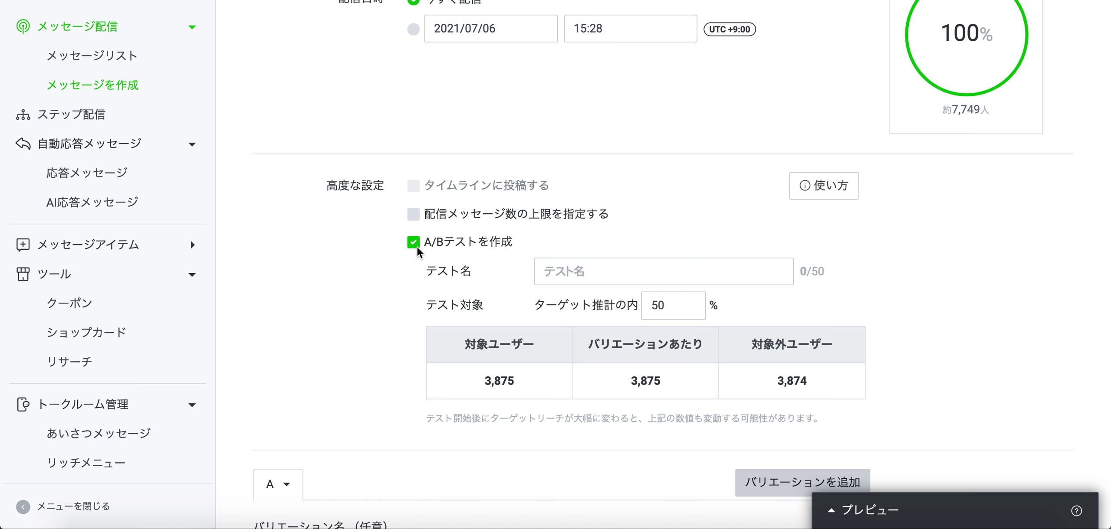
{"action": "scroll", "coordinate": [530, 222], "scroll_direction": "up", "scroll_amount": 10}
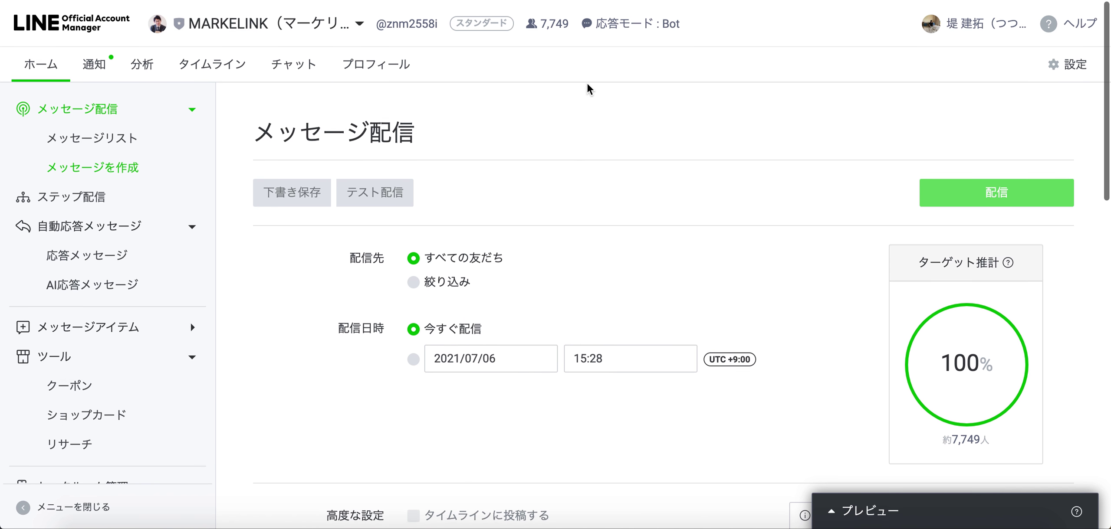
{"action": "scroll", "coordinate": [568, 178], "scroll_direction": "down", "scroll_amount": 10}
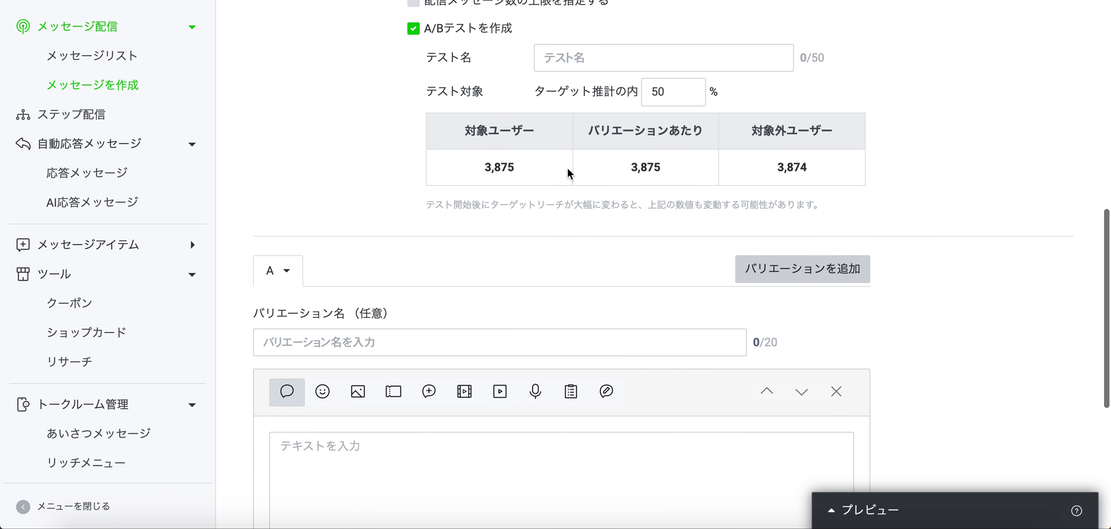
{"action": "scroll", "coordinate": [535, 119], "scroll_direction": "up", "scroll_amount": 1}
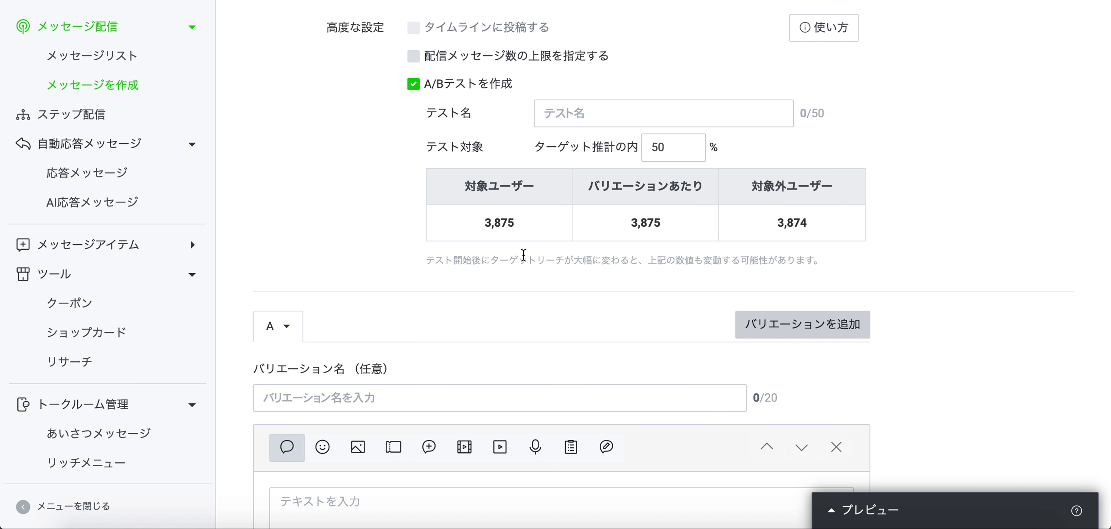
{"action": "left_click", "coordinate": [416, 84]}
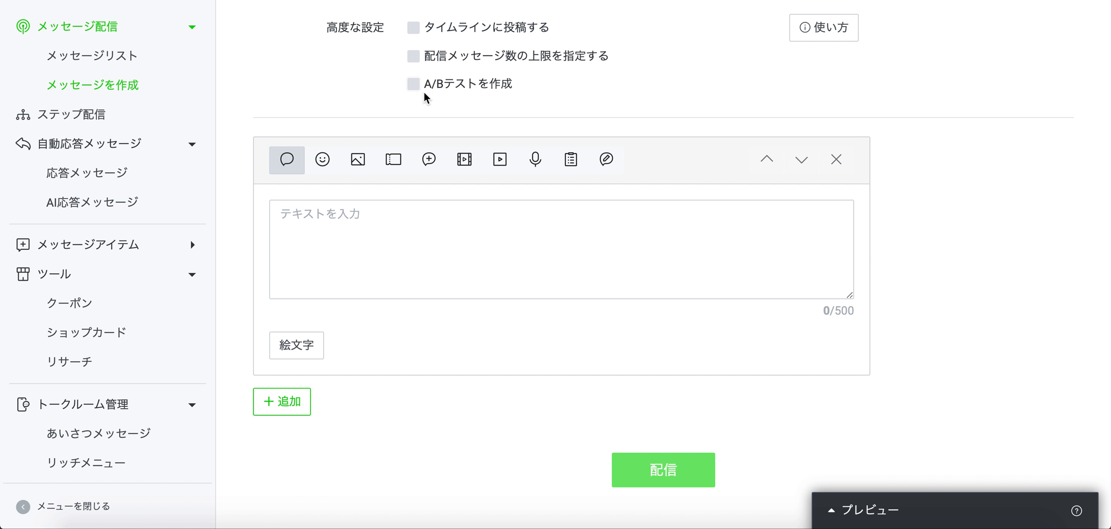
Write a こんにちは greeting that introduces the sender by surname in the first text message, and expand the preview.
{"action": "scroll", "coordinate": [424, 91], "scroll_direction": "up", "scroll_amount": 10}
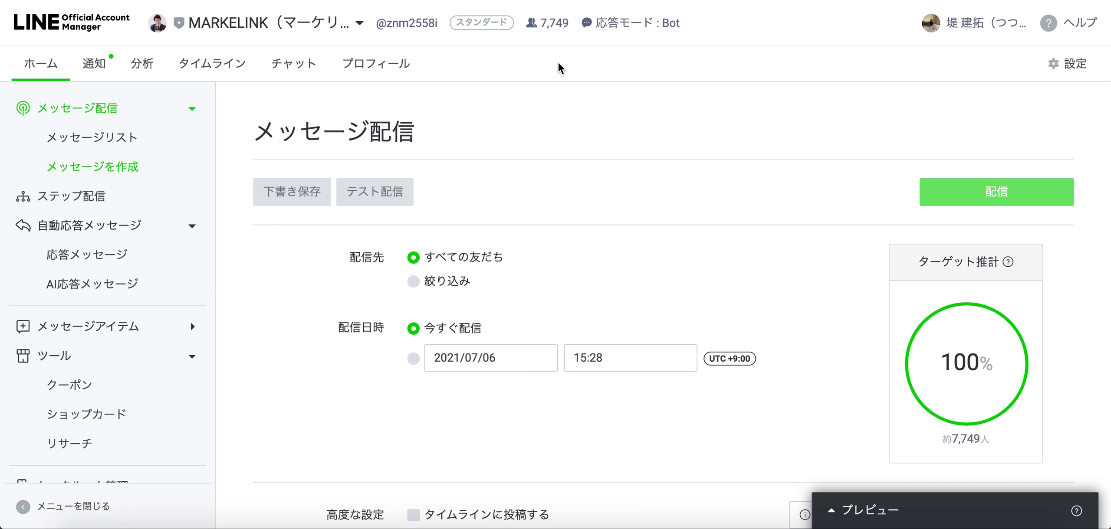
{"action": "scroll", "coordinate": [528, 148], "scroll_direction": "down", "scroll_amount": 10}
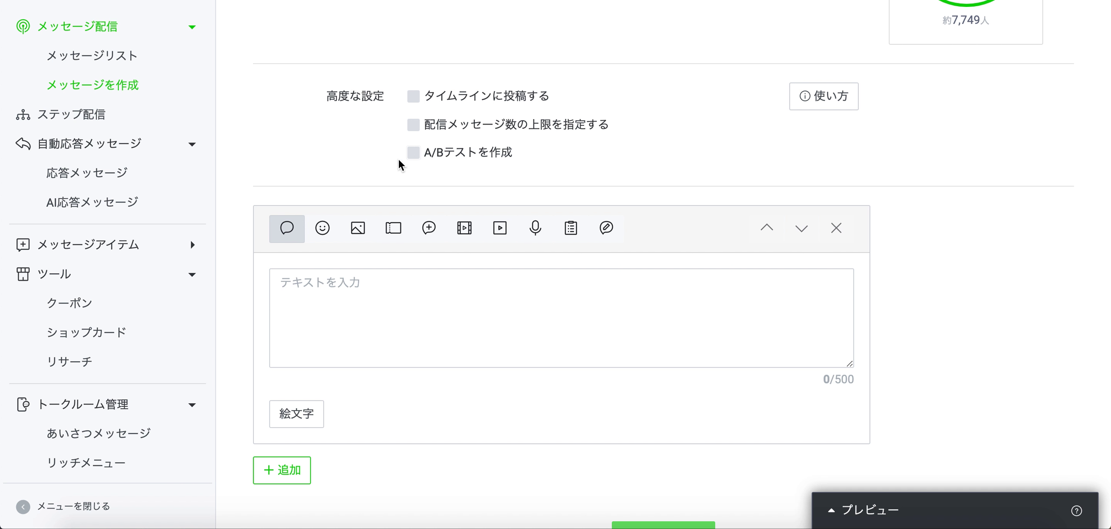
{"action": "scroll", "coordinate": [480, 456], "scroll_direction": "down", "scroll_amount": 1}
{"action": "scroll", "coordinate": [480, 456], "scroll_direction": "down", "scroll_amount": 3}
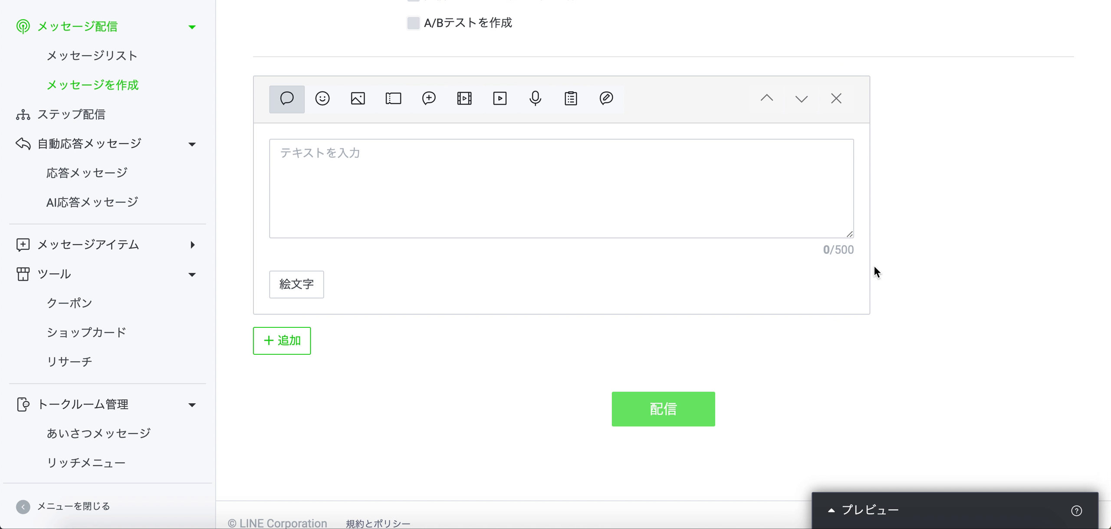
{"action": "left_click", "coordinate": [469, 171]}
{"action": "type", "text": "こんにちは！"}
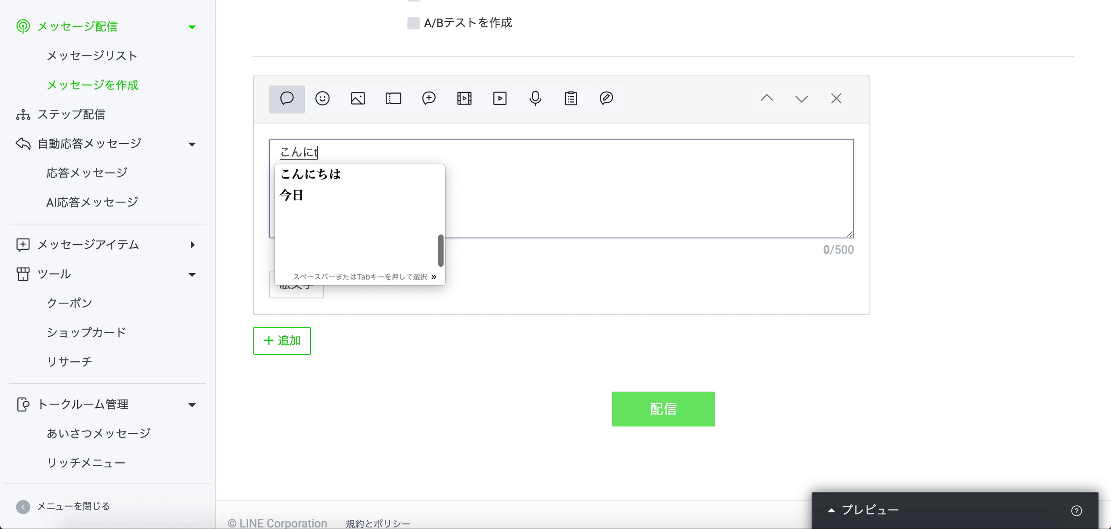
{"action": "type", "text": "堤です！"}
{"action": "key", "text": "Return"}
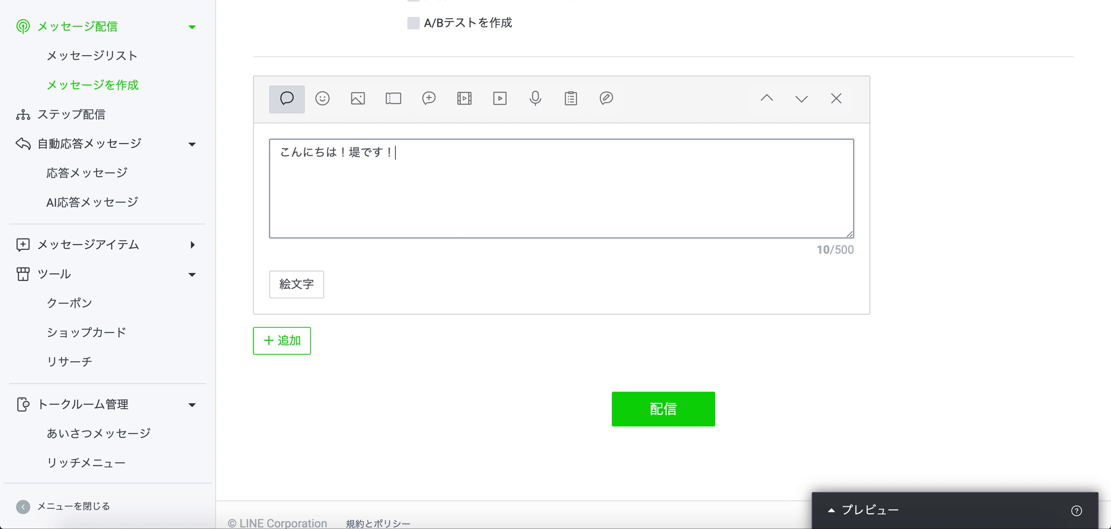
{"action": "left_click", "coordinate": [837, 520]}
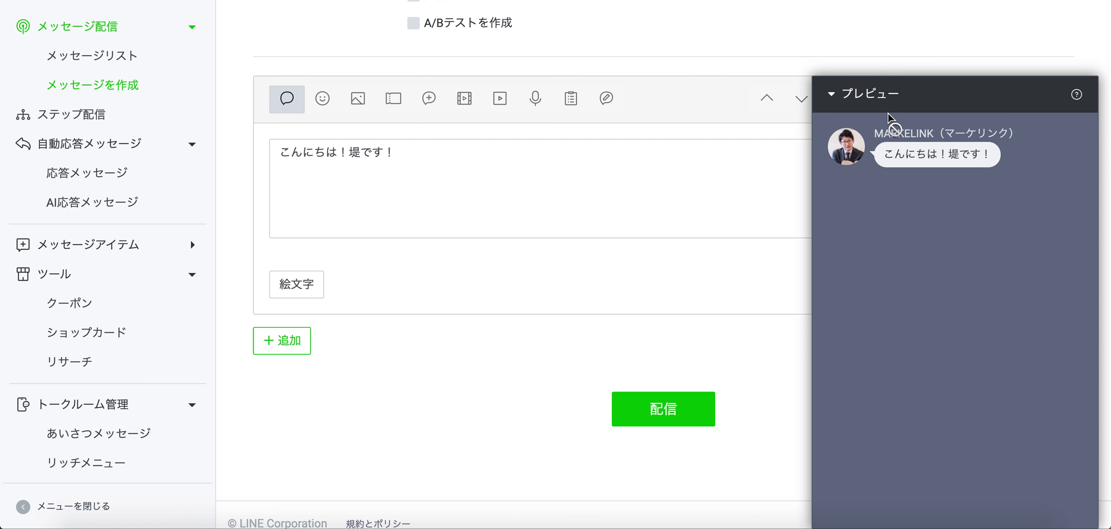
Add a second text message to the broadcast containing こんにちは！.
{"action": "left_click", "coordinate": [282, 340]}
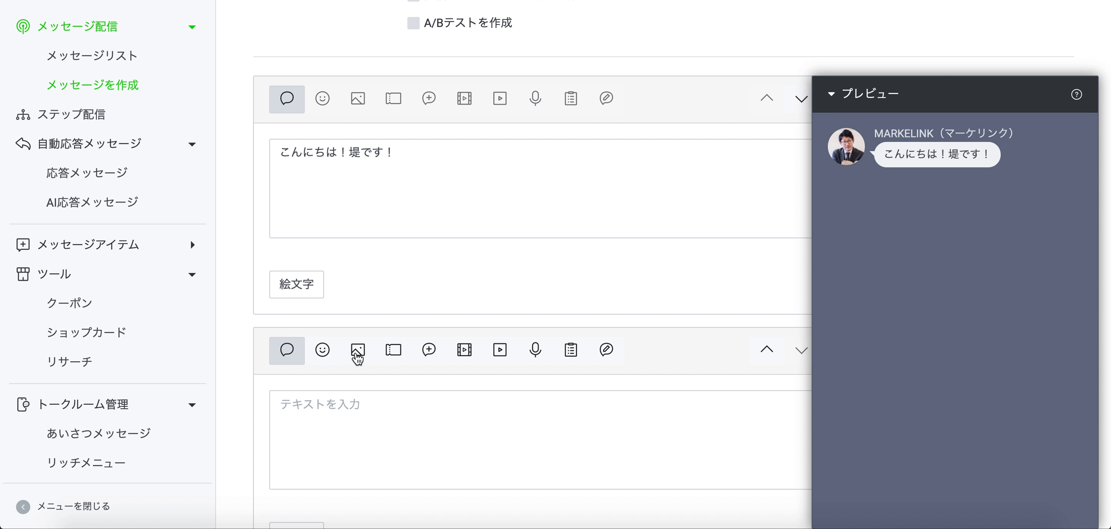
{"action": "left_click", "coordinate": [367, 437]}
{"action": "type", "text": "konnichiha"}
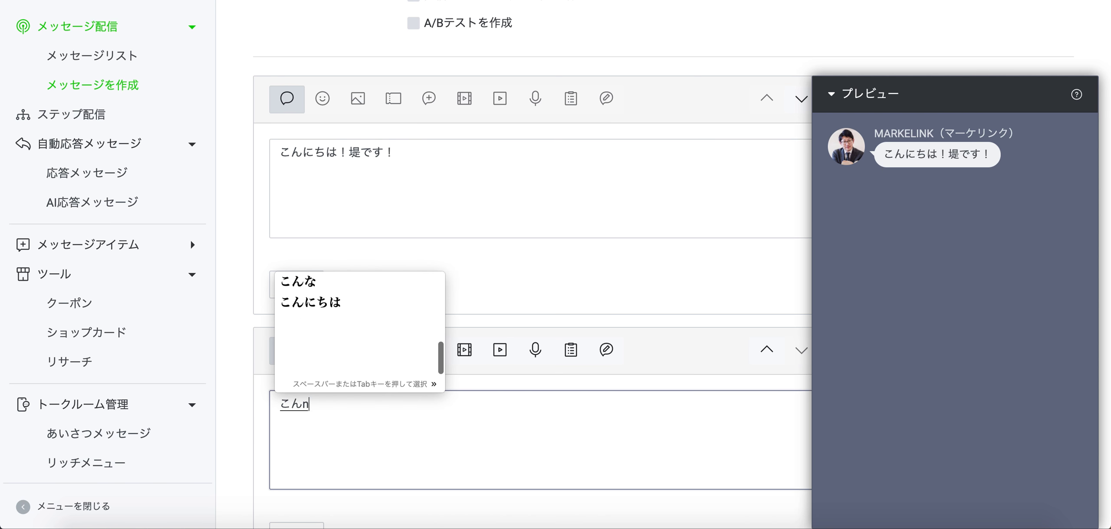
{"action": "type", "text": "!"}
{"action": "key", "text": "Return"}
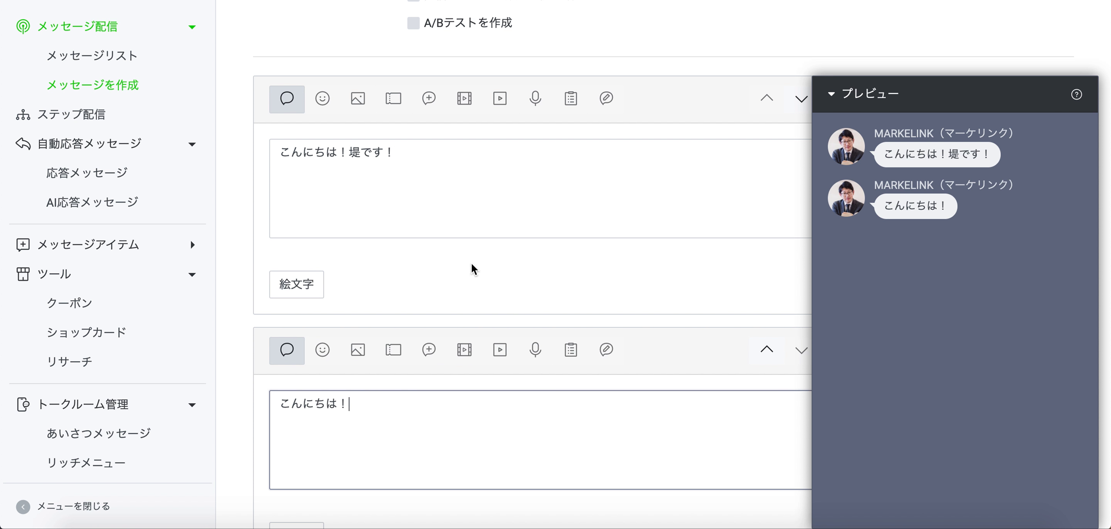
Add a third, empty text message below the second one and collapse the preview.
{"action": "scroll", "coordinate": [471, 262], "scroll_direction": "down", "scroll_amount": 5}
{"action": "scroll", "coordinate": [461, 342], "scroll_direction": "down", "scroll_amount": 4}
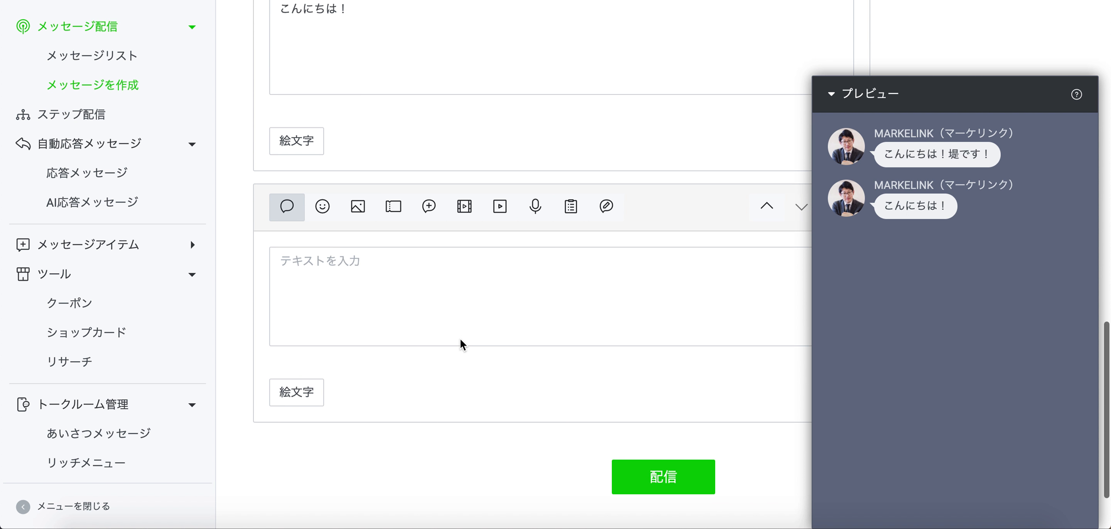
{"action": "left_click", "coordinate": [839, 95]}
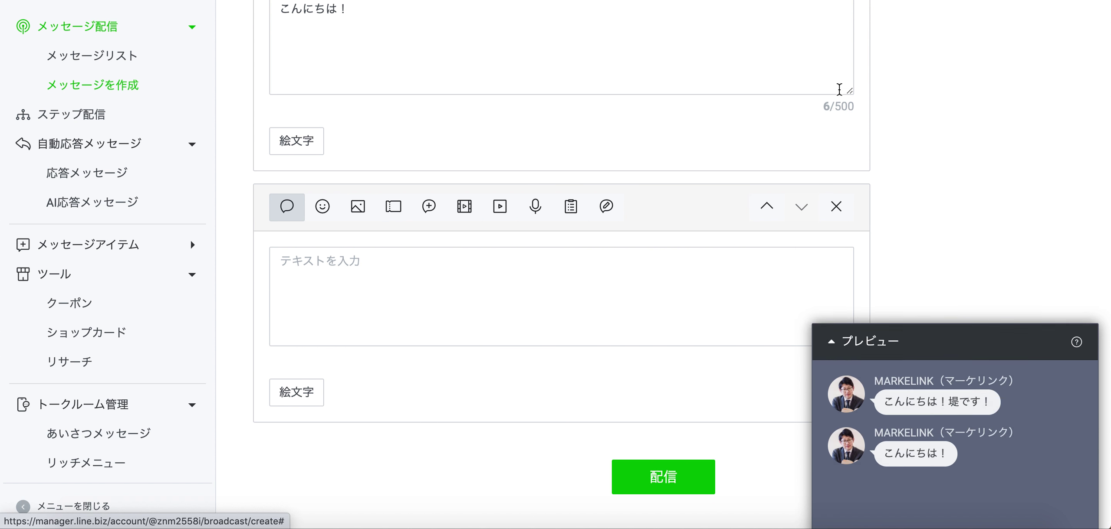
Delete the third and second messages from the broadcast and clear the greeting text of the first message.
{"action": "scroll", "coordinate": [851, 121], "scroll_direction": "up", "scroll_amount": 10}
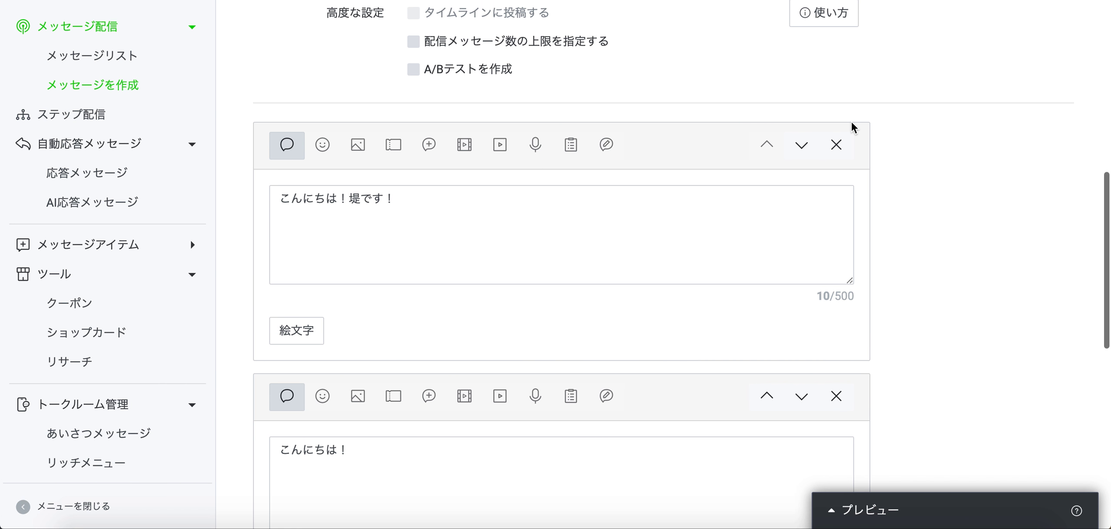
{"action": "scroll", "coordinate": [851, 123], "scroll_direction": "down", "scroll_amount": 10}
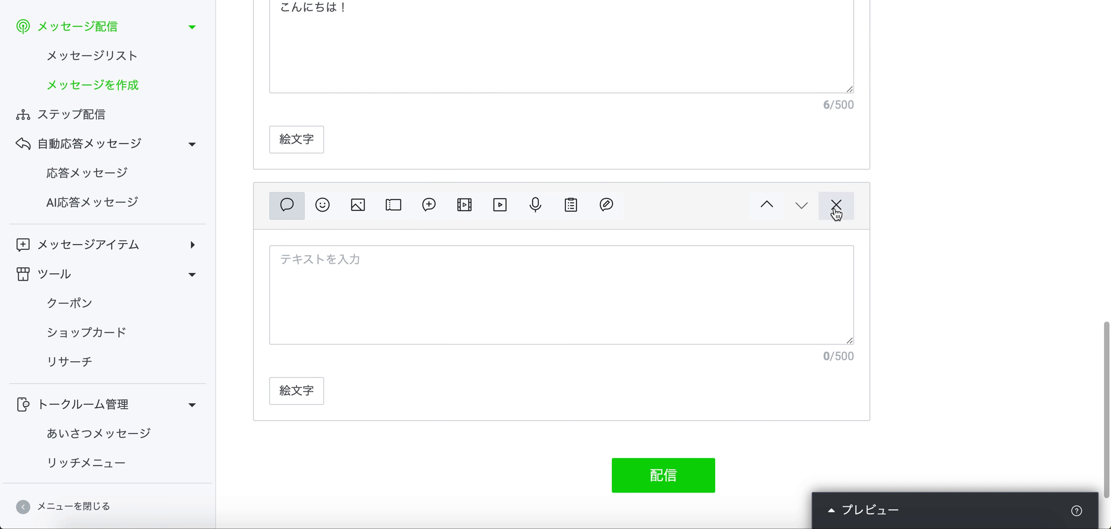
{"action": "left_click", "coordinate": [835, 206]}
{"action": "left_click", "coordinate": [660, 316]}
{"action": "scroll", "coordinate": [836, 191], "scroll_direction": "up", "scroll_amount": 3}
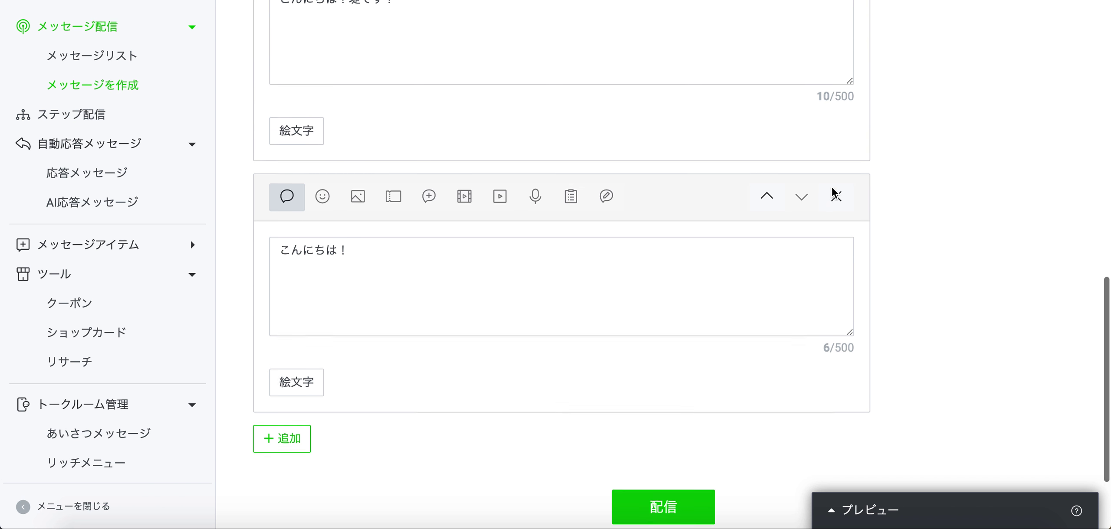
{"action": "left_click", "coordinate": [837, 215]}
{"action": "left_click", "coordinate": [637, 295]}
{"action": "scroll", "coordinate": [612, 216], "scroll_direction": "up", "scroll_amount": 2}
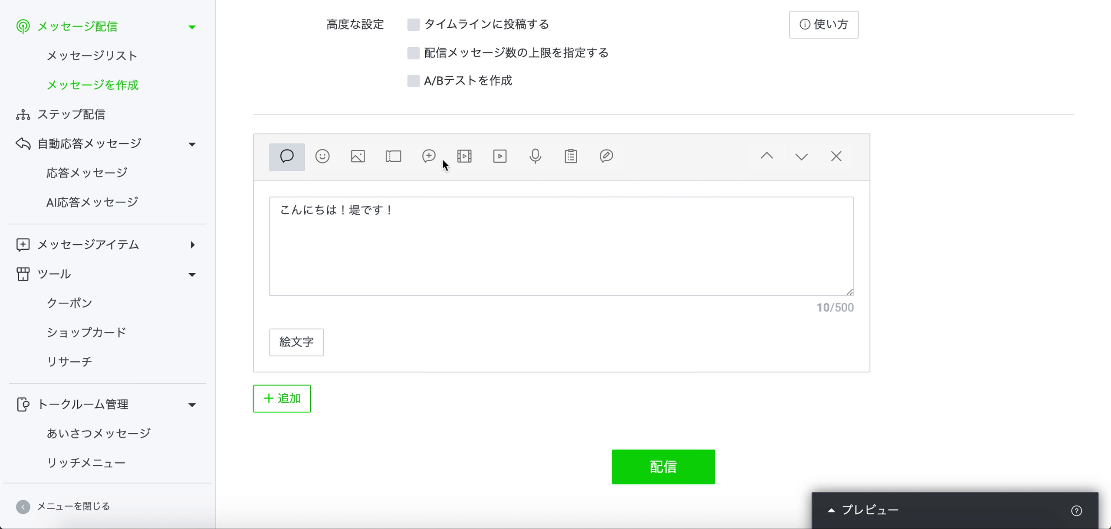
{"action": "left_click_drag", "start_coordinate": [393, 213], "coordinate": [233, 214]}
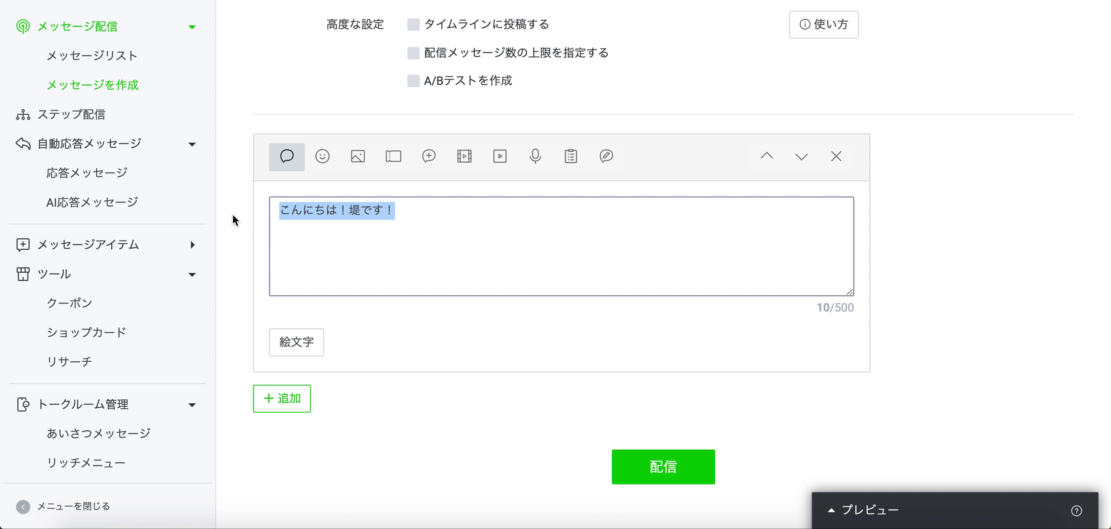
{"action": "key", "text": "BackSpace"}
Look through the other content types available for the message, including 写真, クーポン, リッチメッセージ, 動画, ボイスメッセージ and カードタイプメッセージ.
{"action": "left_click", "coordinate": [317, 165]}
{"action": "left_click", "coordinate": [354, 163]}
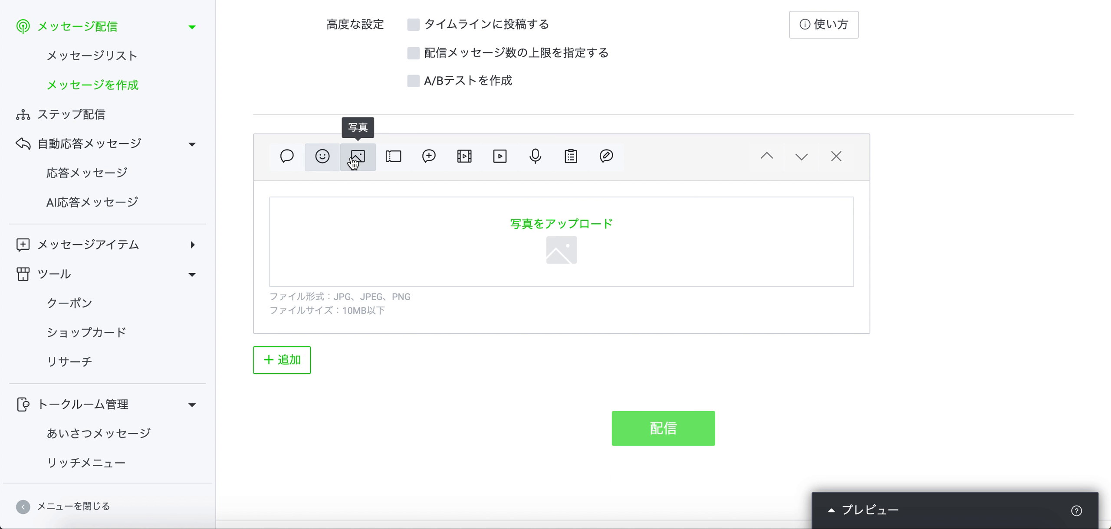
{"action": "left_click", "coordinate": [394, 159]}
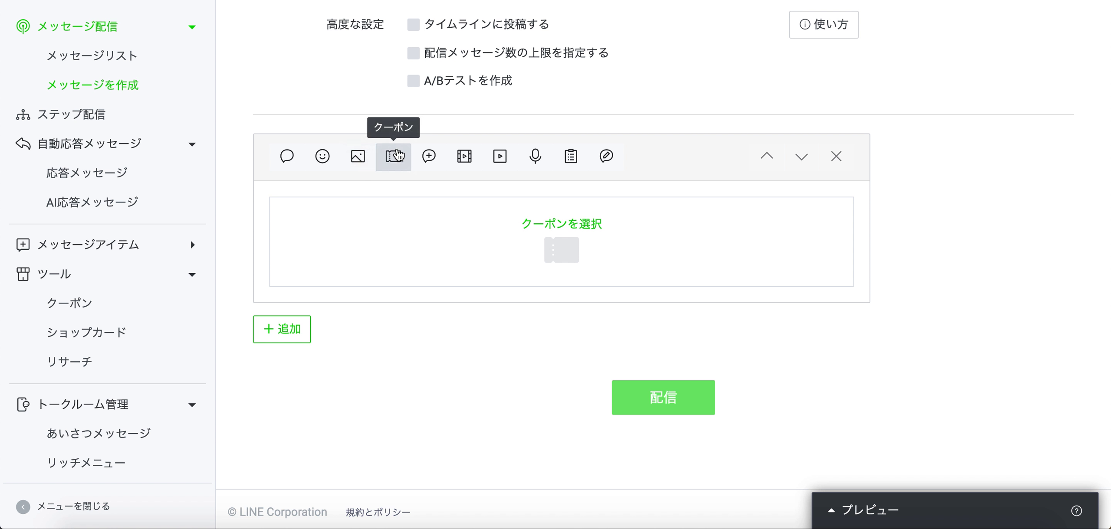
{"action": "left_click", "coordinate": [442, 158]}
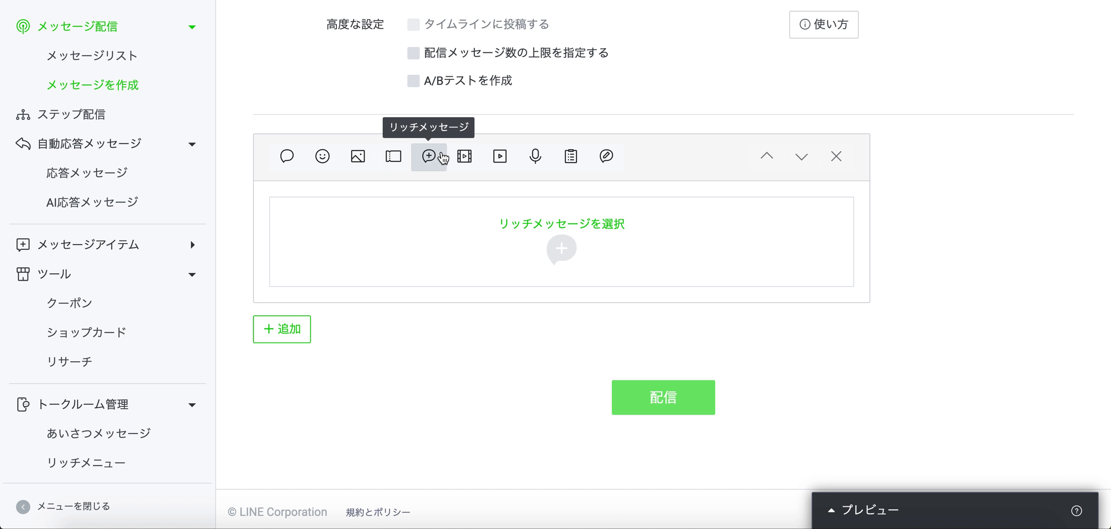
{"action": "left_click", "coordinate": [468, 159]}
{"action": "left_click", "coordinate": [499, 160]}
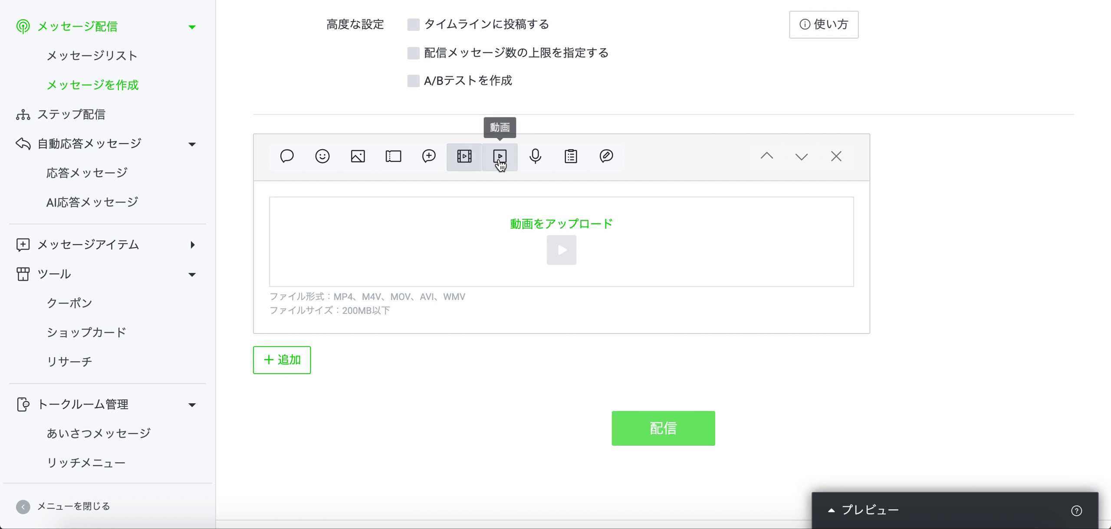
{"action": "left_click", "coordinate": [535, 160]}
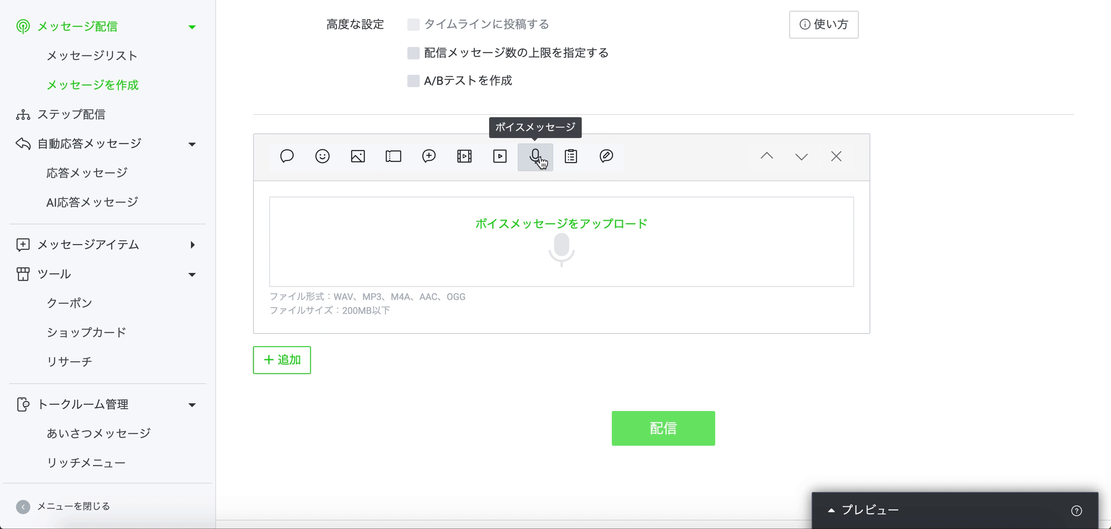
{"action": "left_click", "coordinate": [572, 161]}
{"action": "left_click", "coordinate": [607, 160]}
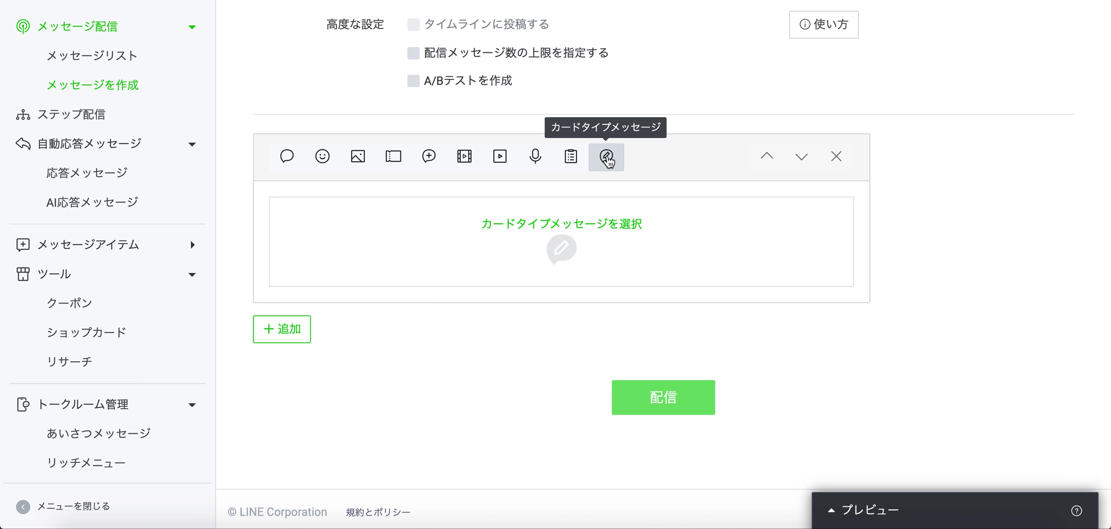
Switch the message back to text, write こんにちは！ in it and expand the preview.
{"action": "left_click", "coordinate": [285, 156]}
{"action": "left_click", "coordinate": [335, 218]}
{"action": "type", "text": "konnnichiha!"}
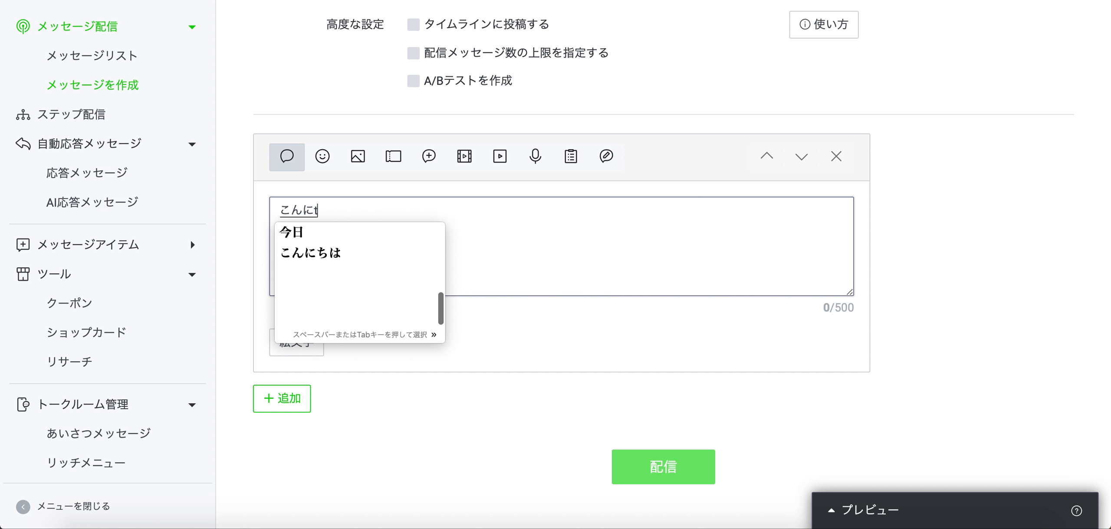
{"action": "key", "text": "Return"}
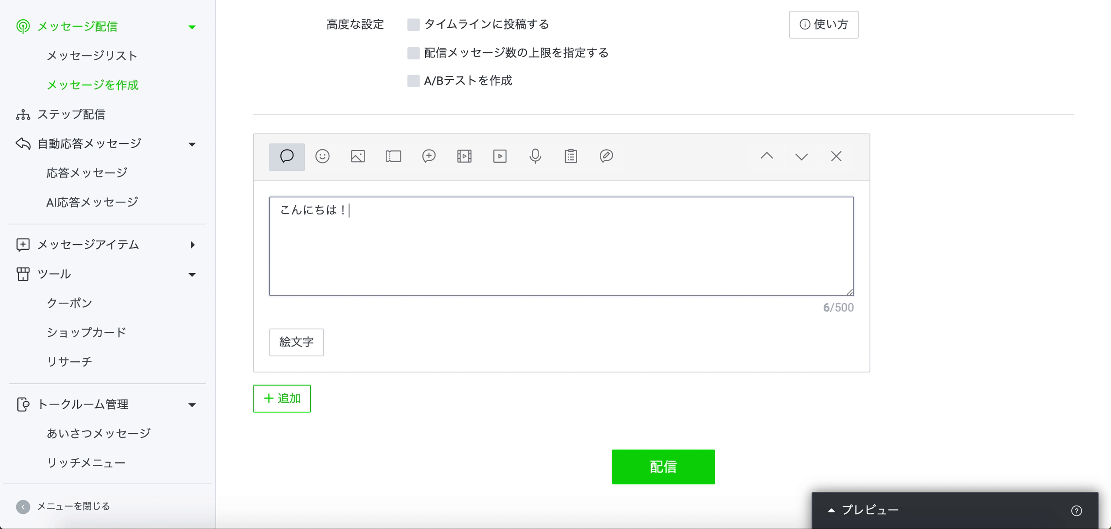
{"action": "left_click", "coordinate": [826, 508]}
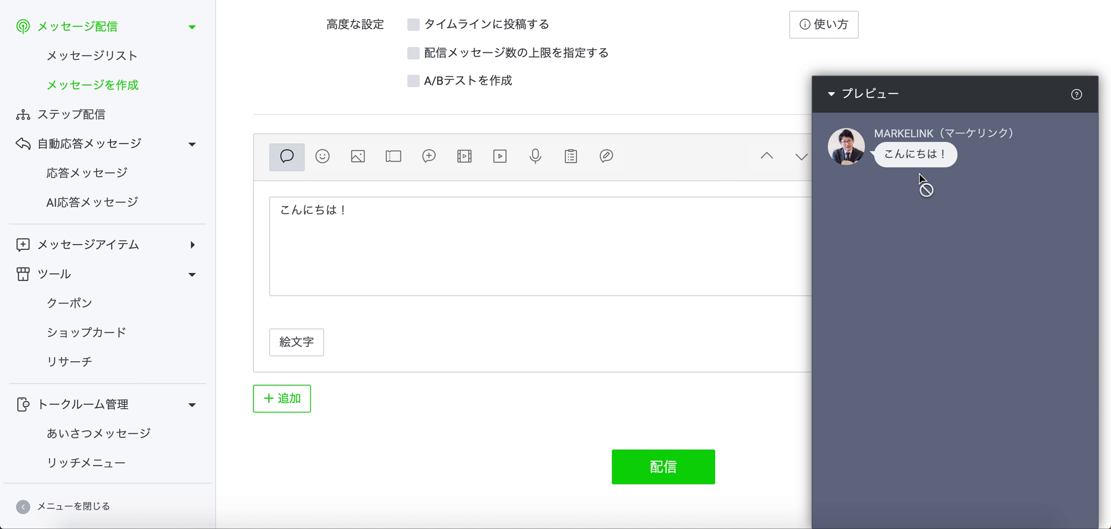
Add a second message of the coupon type and select the coupon マーケリンクで使える3,500円分割引クーポン.
{"action": "left_click", "coordinate": [267, 405]}
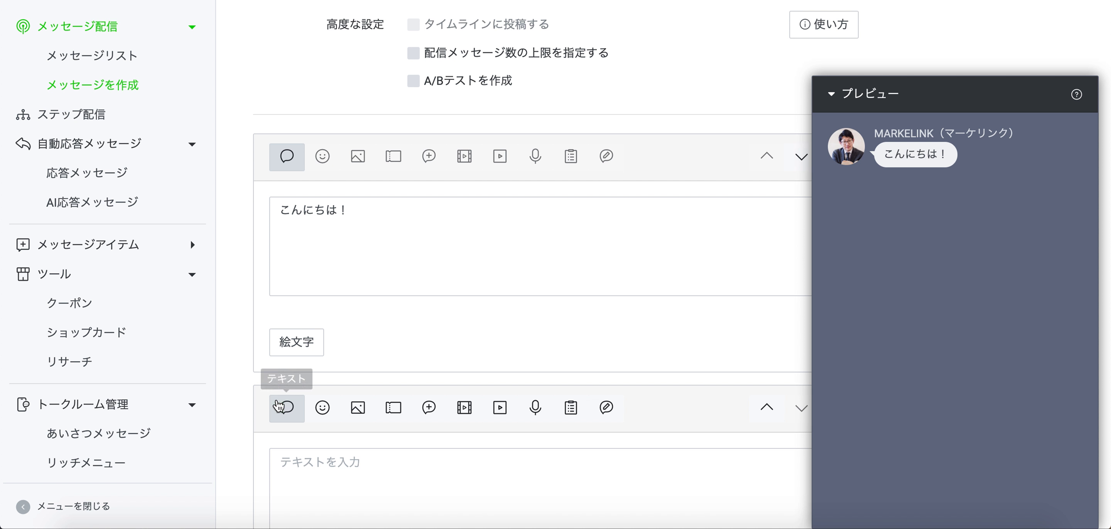
{"action": "scroll", "coordinate": [388, 373], "scroll_direction": "down", "scroll_amount": 4}
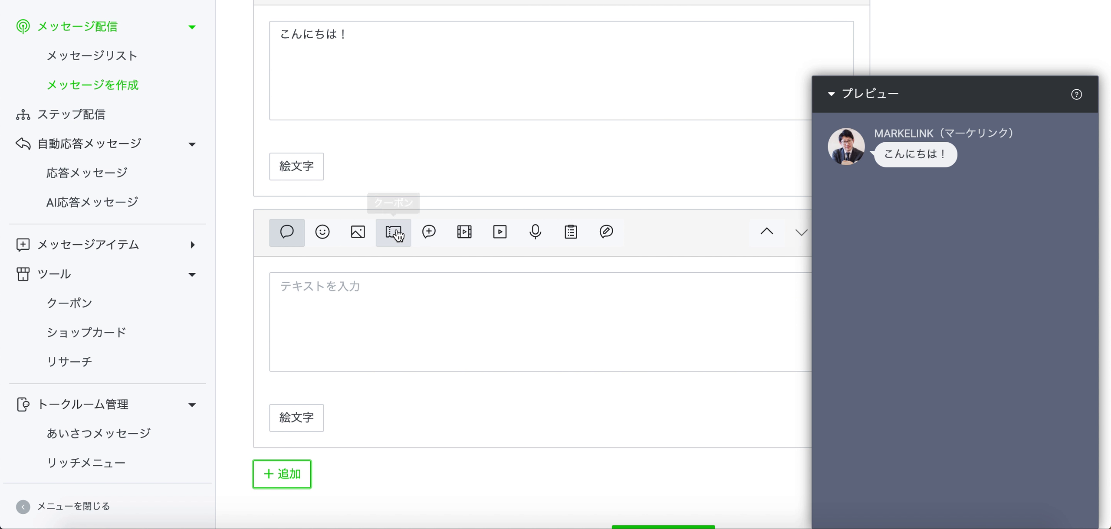
{"action": "left_click", "coordinate": [410, 233]}
{"action": "left_click", "coordinate": [549, 293]}
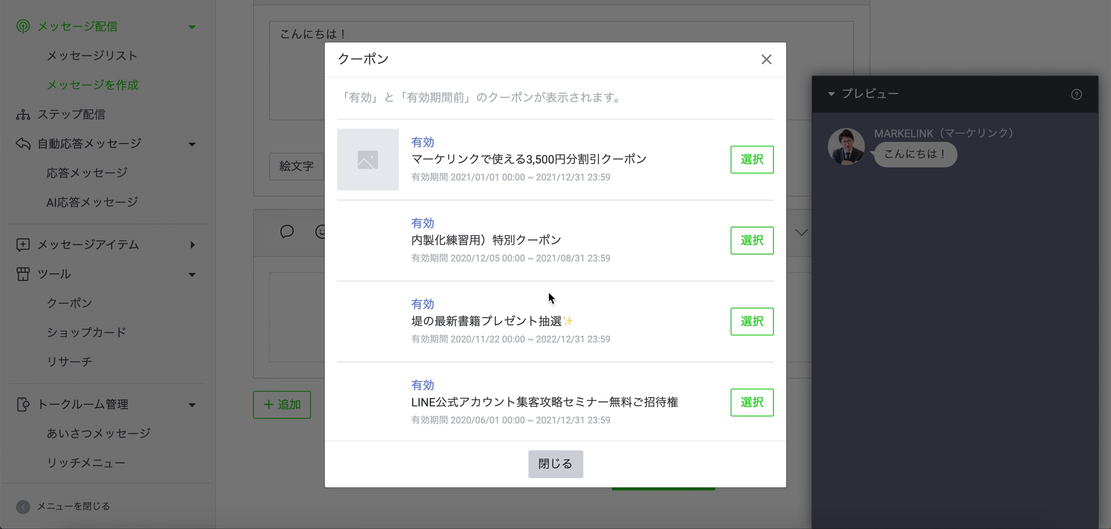
{"action": "left_click", "coordinate": [744, 161]}
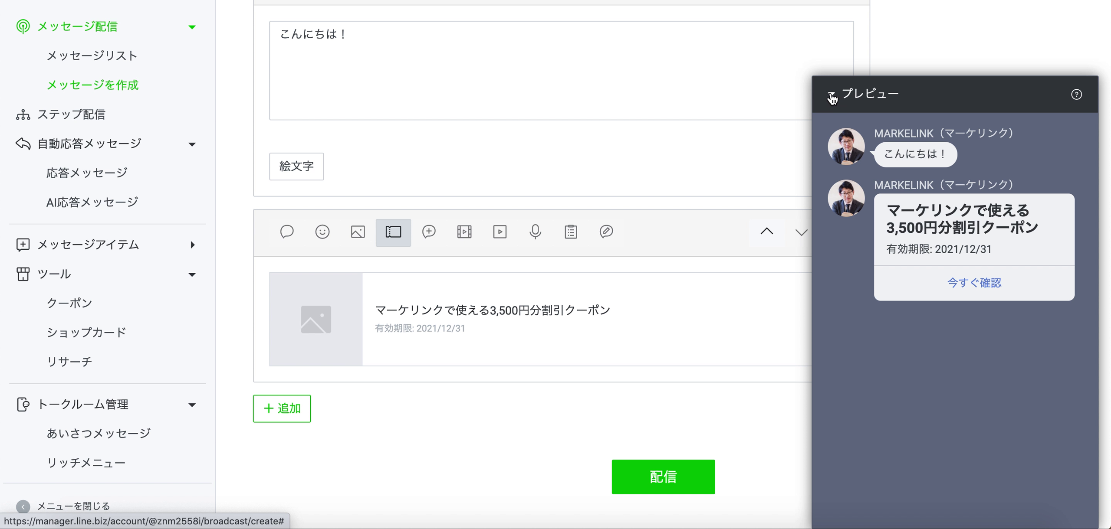
Review the composed messages and delivery settings with the preview, and save the broadcast as a draft.
{"action": "left_click", "coordinate": [873, 99]}
{"action": "scroll", "coordinate": [518, 150], "scroll_direction": "up", "scroll_amount": 5}
{"action": "scroll", "coordinate": [518, 147], "scroll_direction": "down", "scroll_amount": 2}
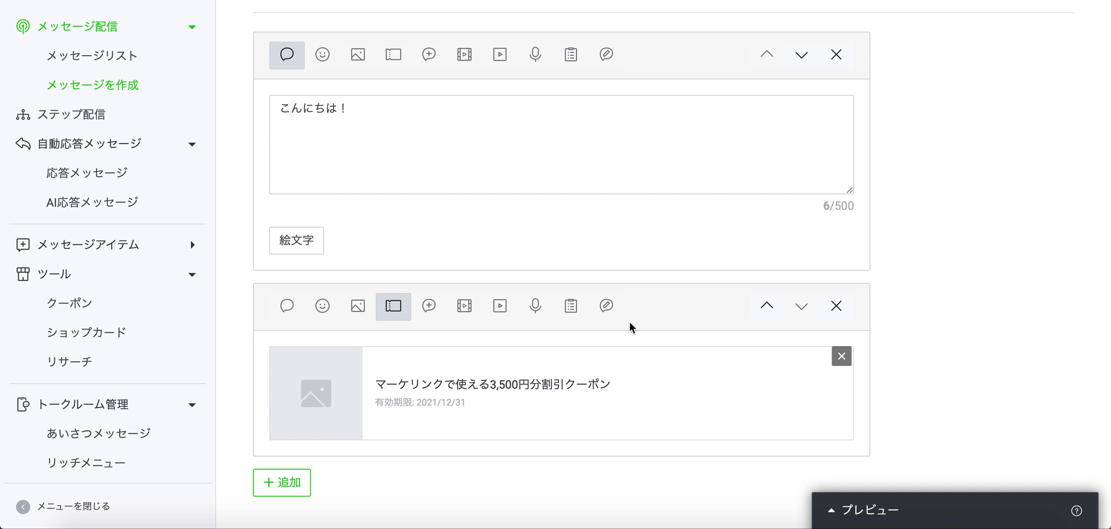
{"action": "scroll", "coordinate": [629, 328], "scroll_direction": "down", "scroll_amount": 4}
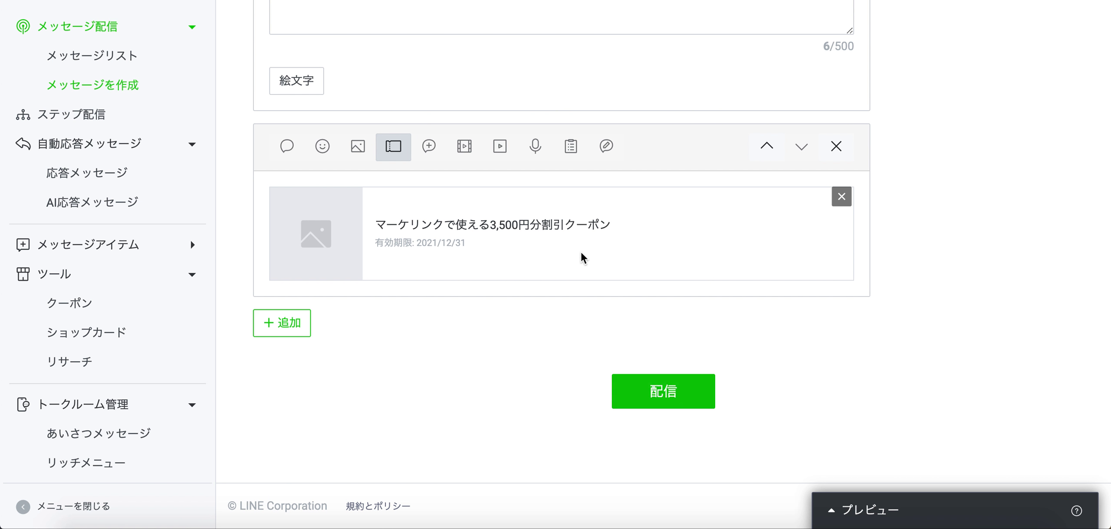
{"action": "scroll", "coordinate": [581, 252], "scroll_direction": "up", "scroll_amount": 15}
{"action": "scroll", "coordinate": [580, 256], "scroll_direction": "up", "scroll_amount": 3}
{"action": "scroll", "coordinate": [581, 256], "scroll_direction": "down", "scroll_amount": 1}
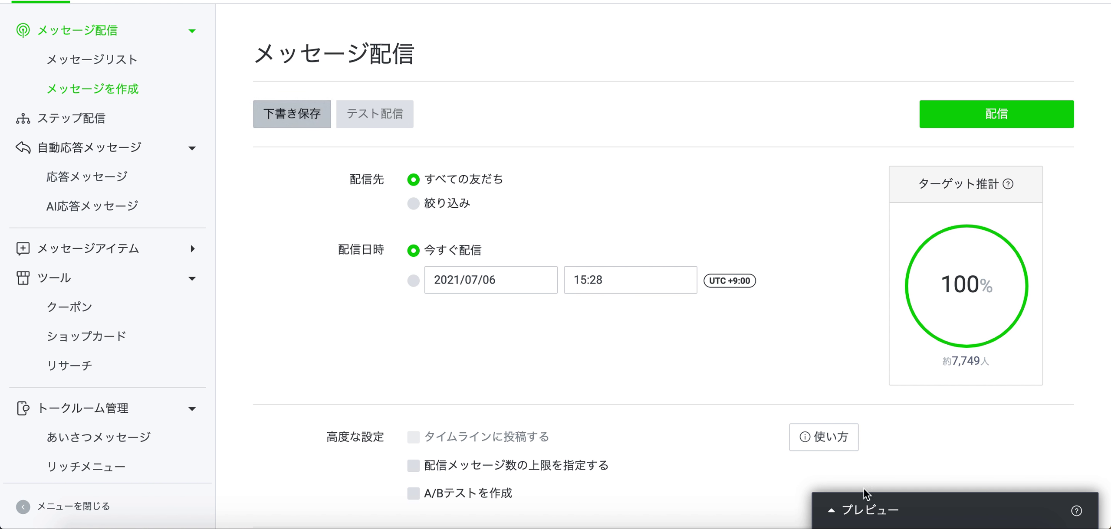
{"action": "left_click", "coordinate": [867, 511]}
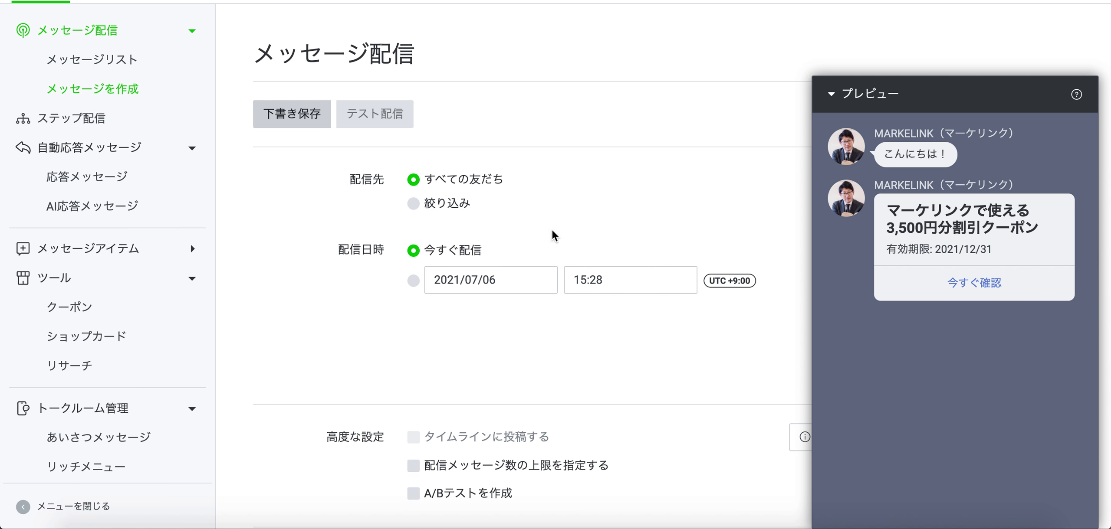
{"action": "left_click", "coordinate": [316, 119]}
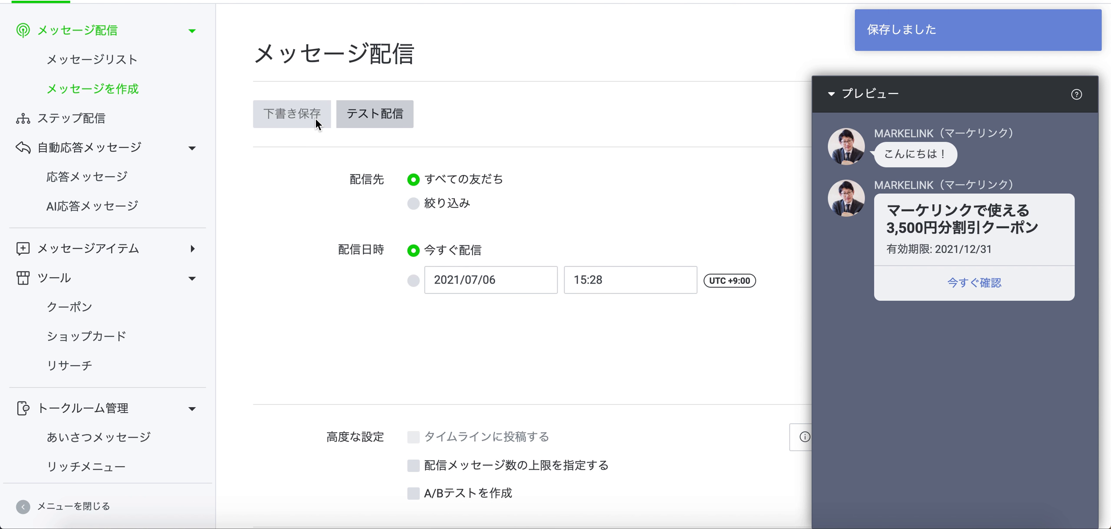
Check the recipient options of the test broadcast, cancel without sending, and collapse the preview.
{"action": "left_click", "coordinate": [366, 115]}
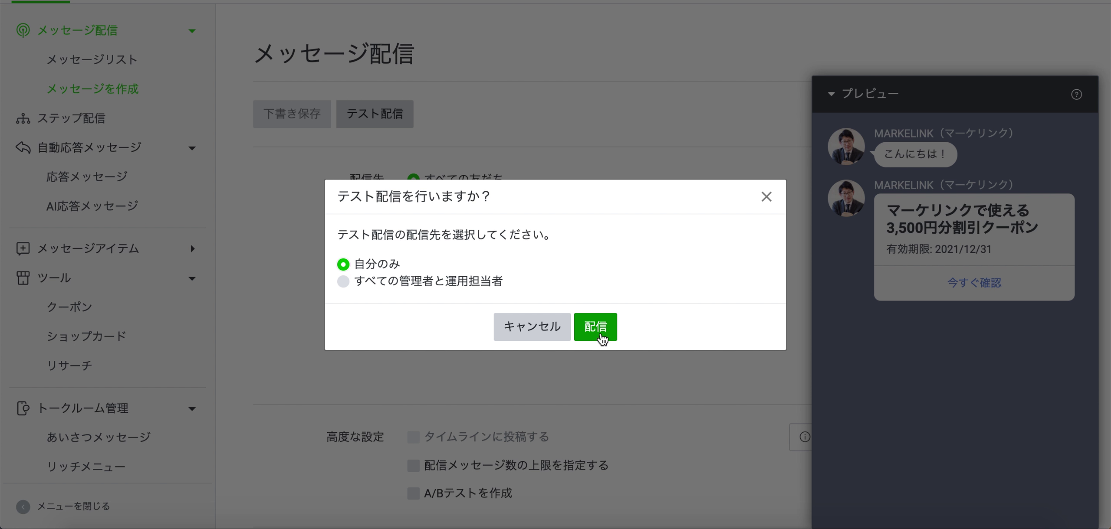
{"action": "left_click", "coordinate": [537, 333]}
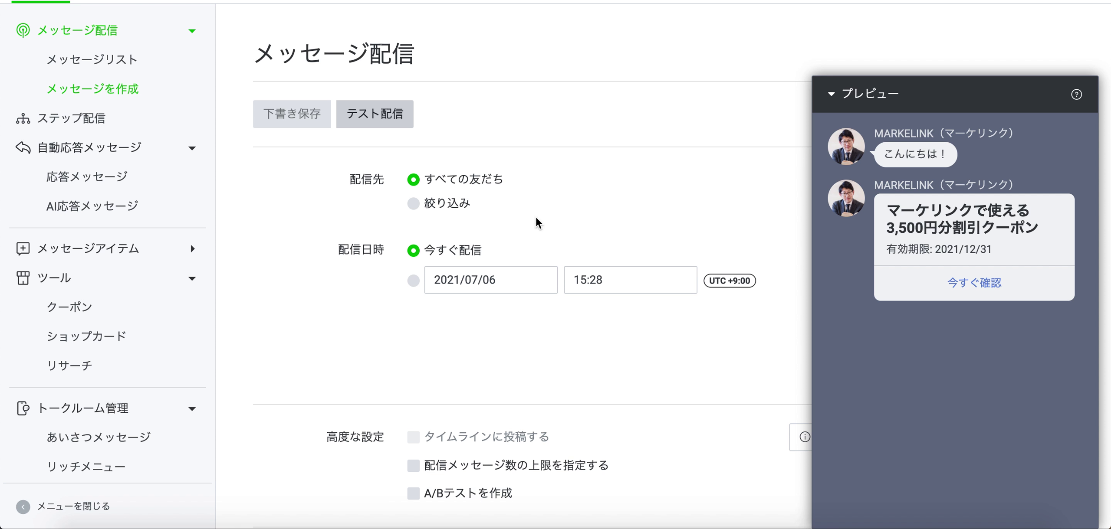
{"action": "scroll", "coordinate": [535, 217], "scroll_direction": "up", "scroll_amount": 3}
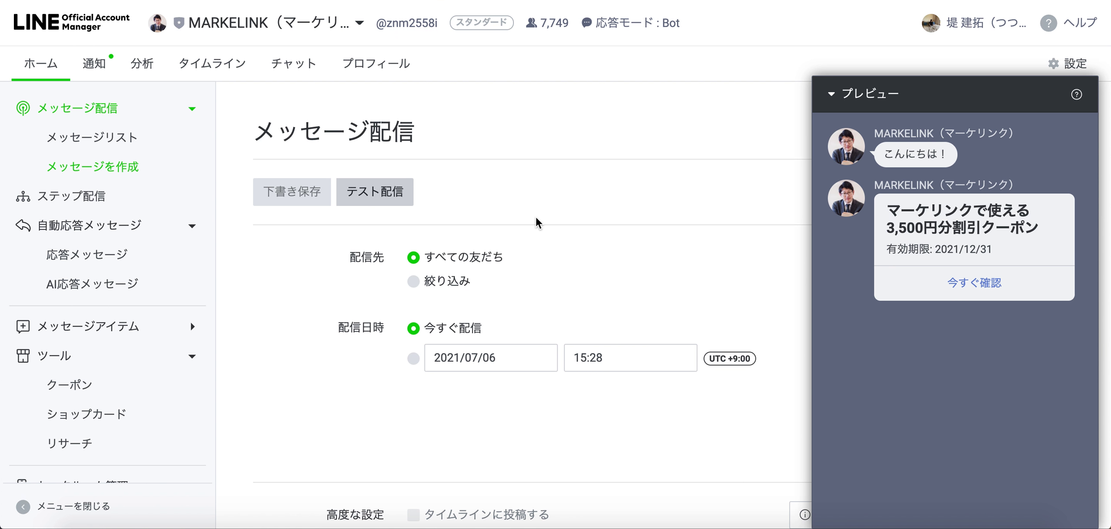
{"action": "left_click", "coordinate": [833, 95]}
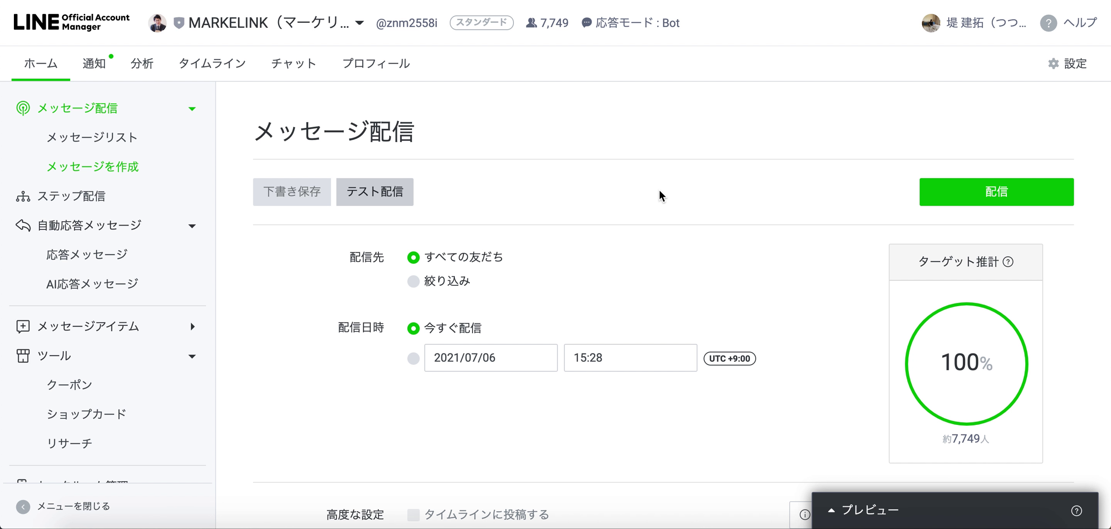